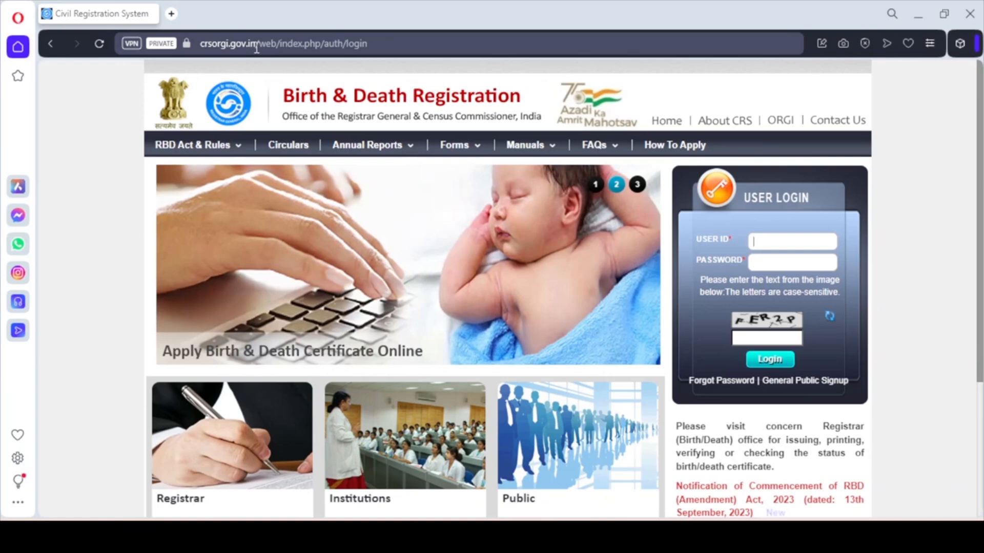
Open the General Public sign-up form, check the e-mail entry and enter the applicant's mobile number
{"action": "left_click", "coordinate": [800, 384]}
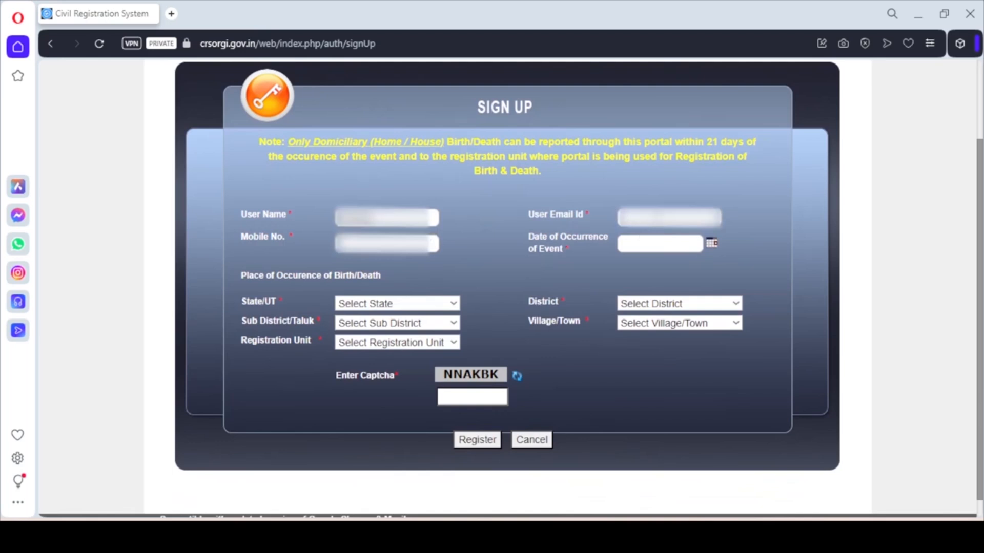
{"action": "left_click", "coordinate": [664, 218]}
{"action": "left_click_drag", "start_coordinate": [713, 219], "coordinate": [419, 223]}
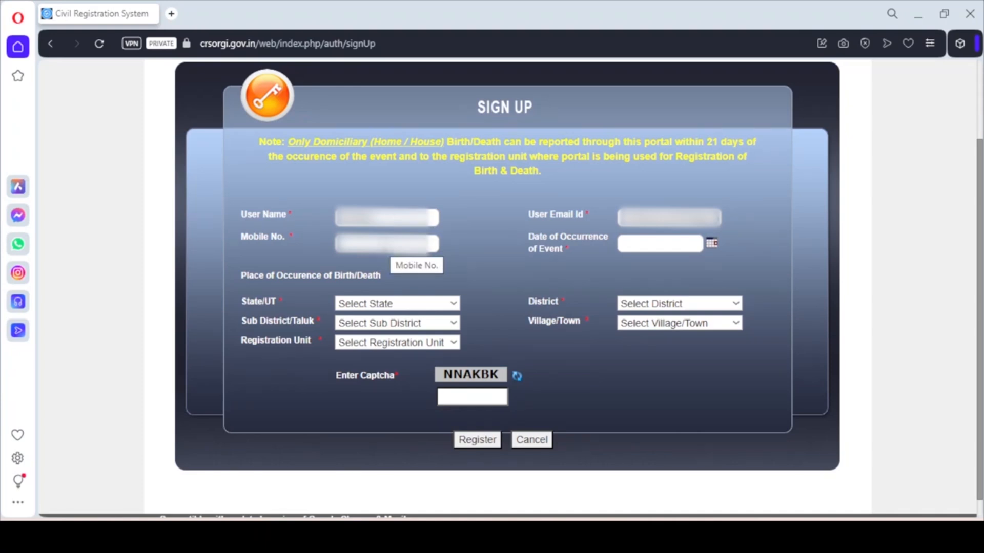
{"action": "left_click", "coordinate": [386, 248]}
{"action": "type", "text": "XXXXXXXXXX"}
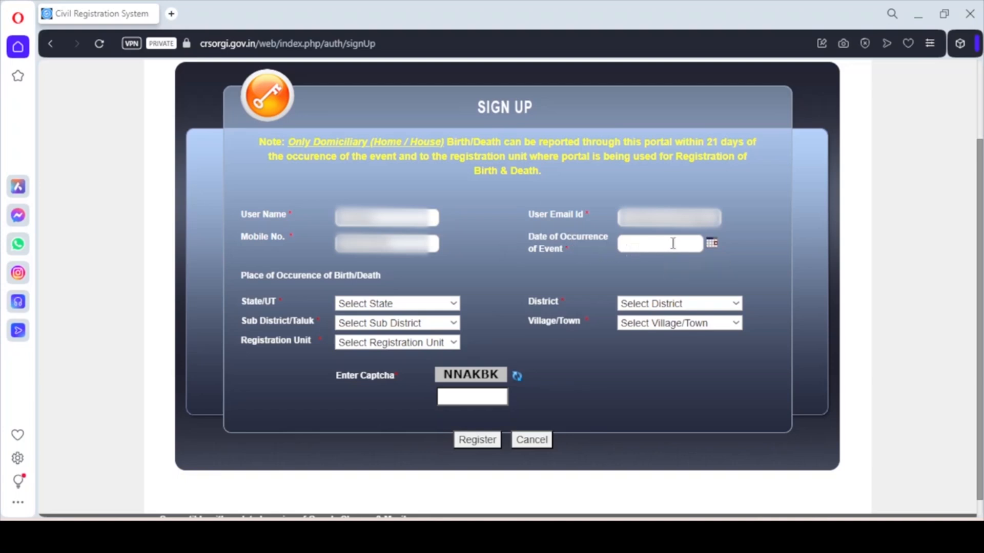
Set the event date to 01-03-2024 with district Araria and sub-district Araria
{"action": "left_click", "coordinate": [712, 244]}
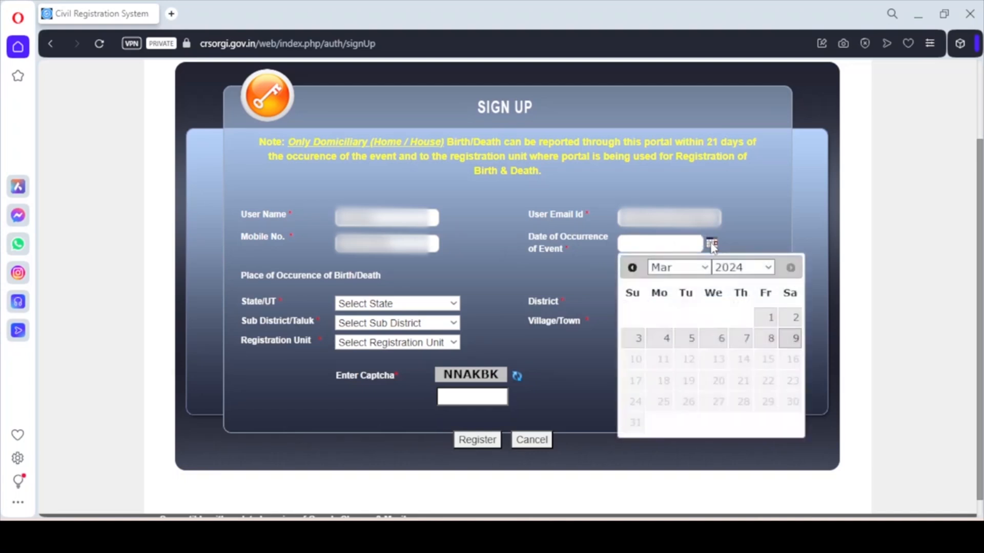
{"action": "left_click", "coordinate": [765, 317]}
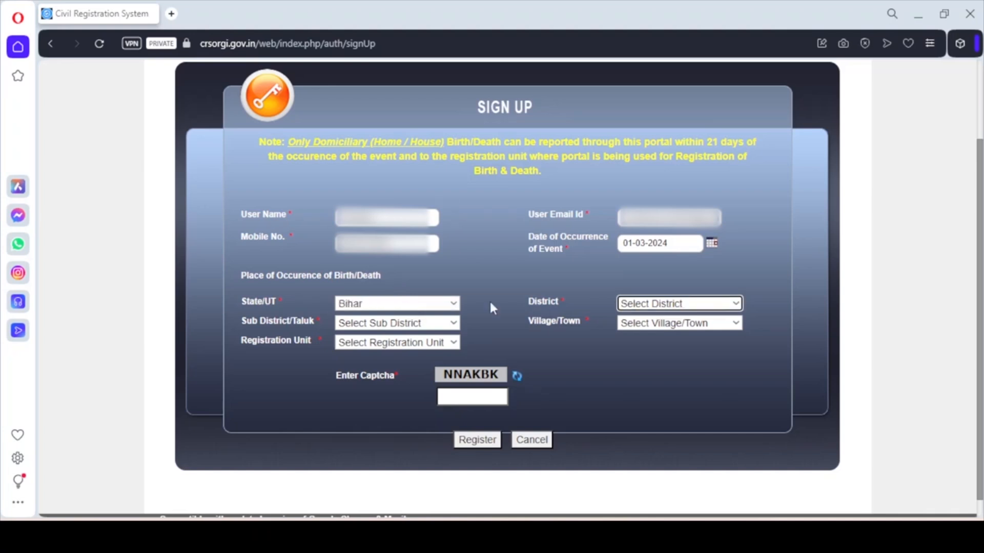
{"action": "left_click", "coordinate": [619, 307]}
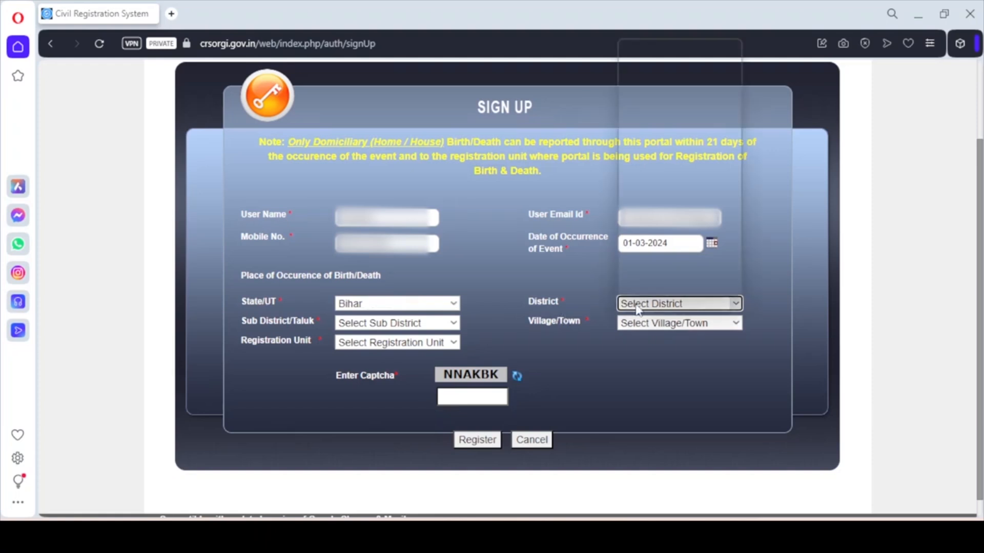
{"action": "left_click", "coordinate": [639, 59]}
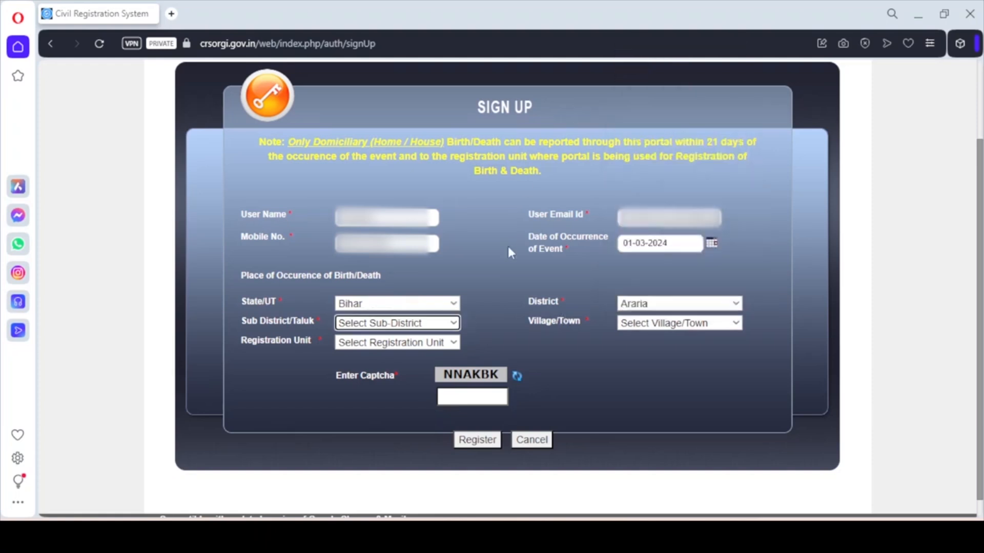
{"action": "left_click", "coordinate": [425, 324]}
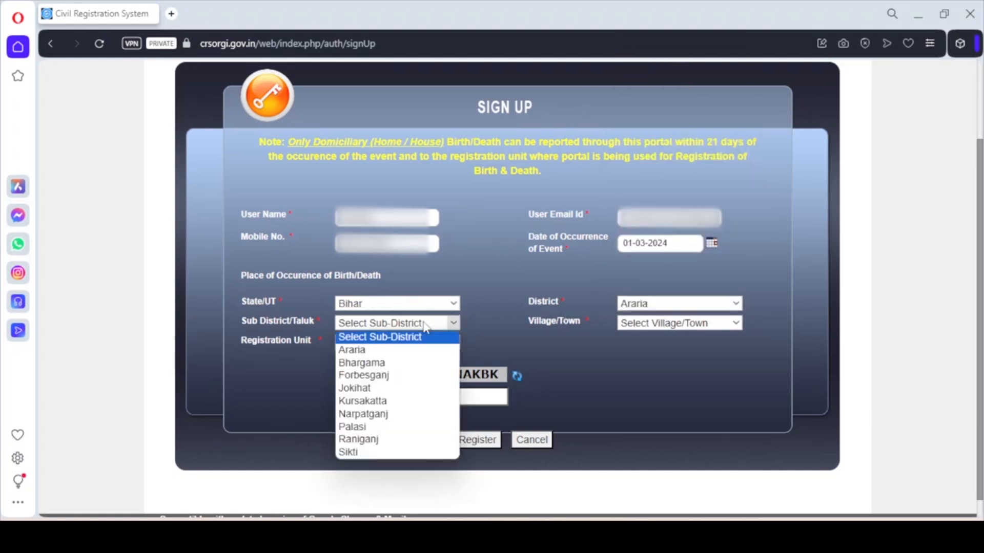
{"action": "left_click", "coordinate": [408, 347]}
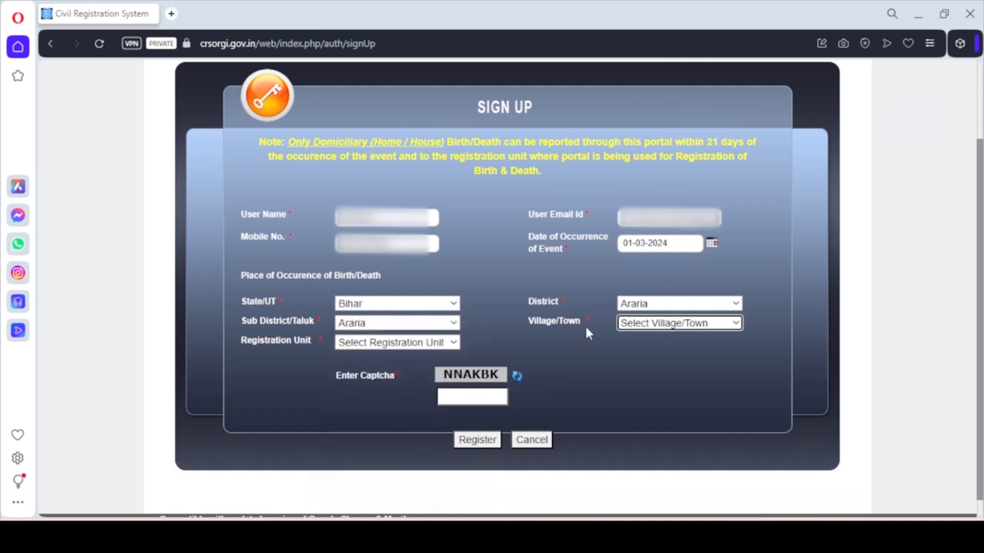
Choose village Baturbari and unit SUB HEALTH CENTRE BATURBARI, enter the captcha, and register
{"action": "left_click", "coordinate": [637, 328]}
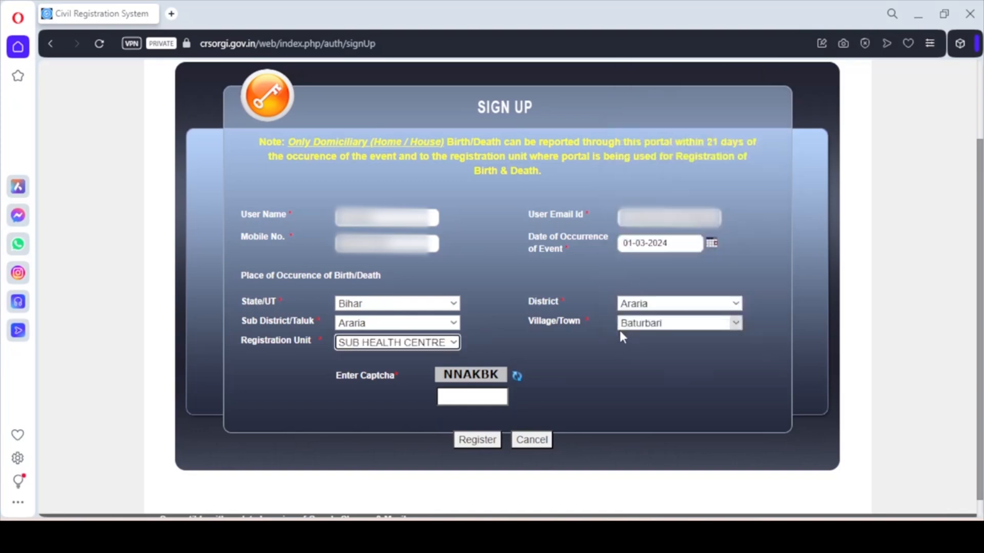
{"action": "left_click", "coordinate": [449, 344]}
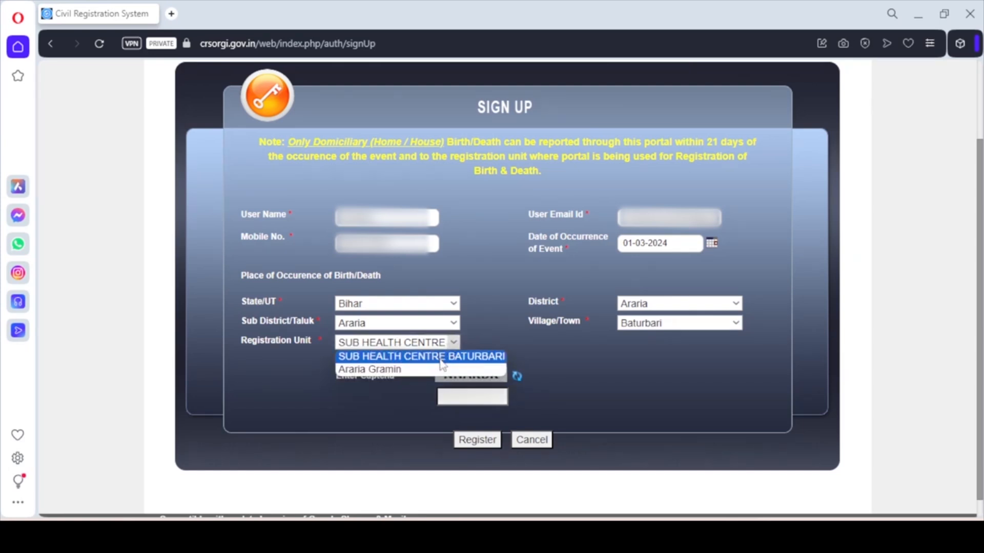
{"action": "left_click", "coordinate": [441, 360]}
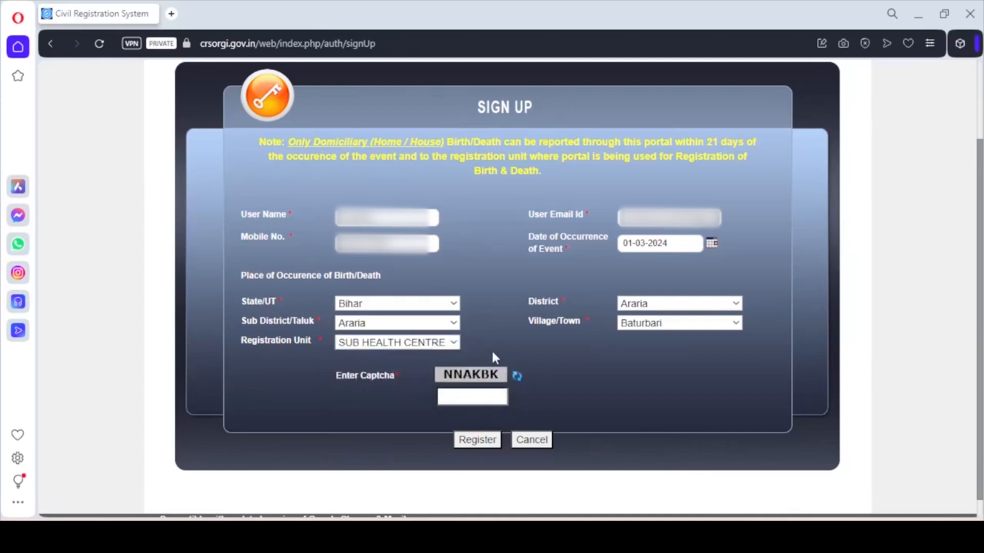
{"action": "left_click", "coordinate": [457, 398]}
{"action": "type", "text": "NNAKBK"}
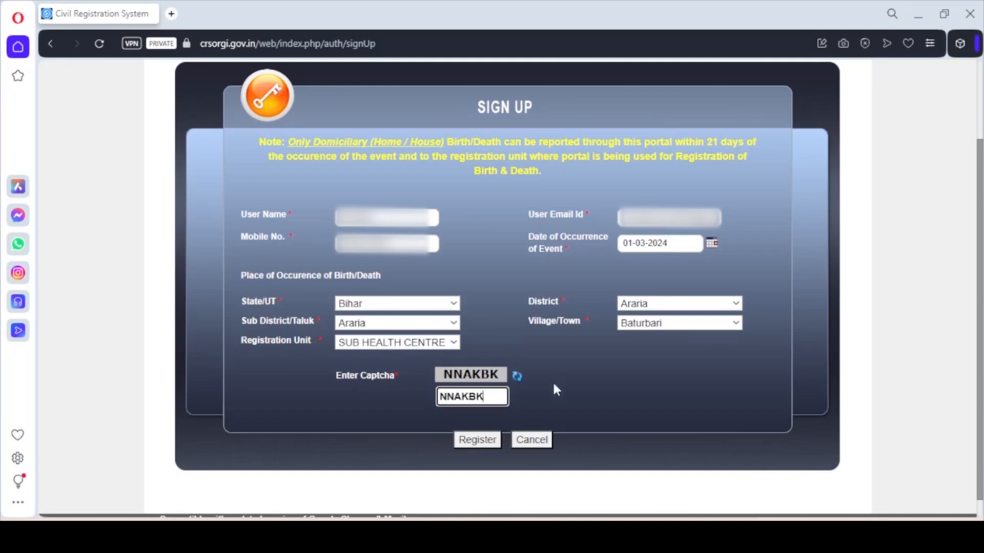
{"action": "left_click", "coordinate": [484, 447]}
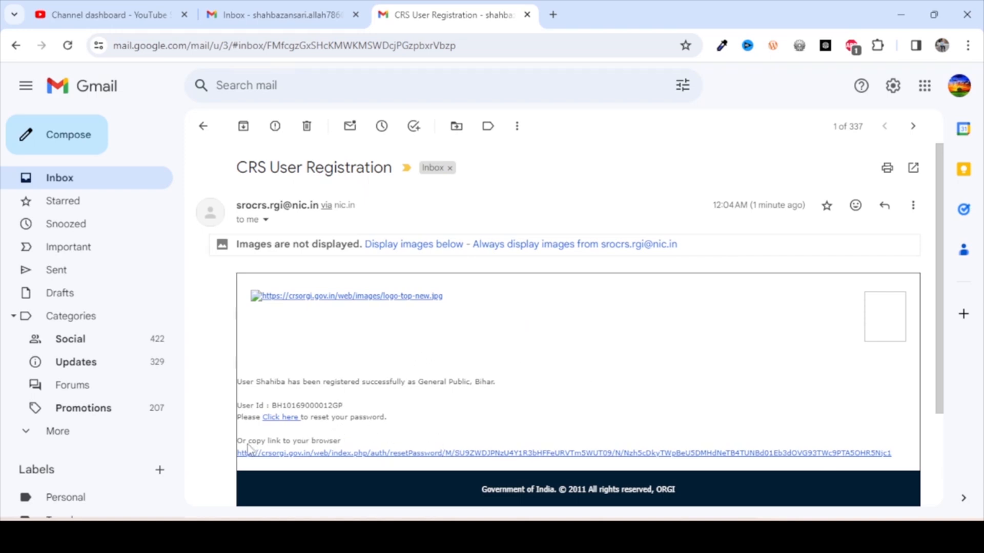
Copy the password-reset link address from the CRS User Registration e-mail
{"action": "right_click", "coordinate": [312, 458]}
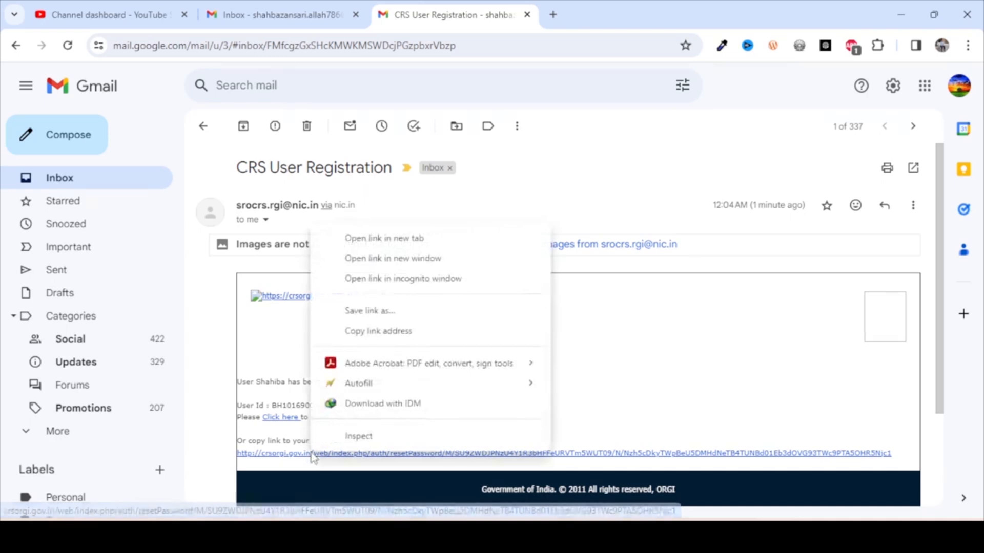
{"action": "left_click", "coordinate": [370, 332]}
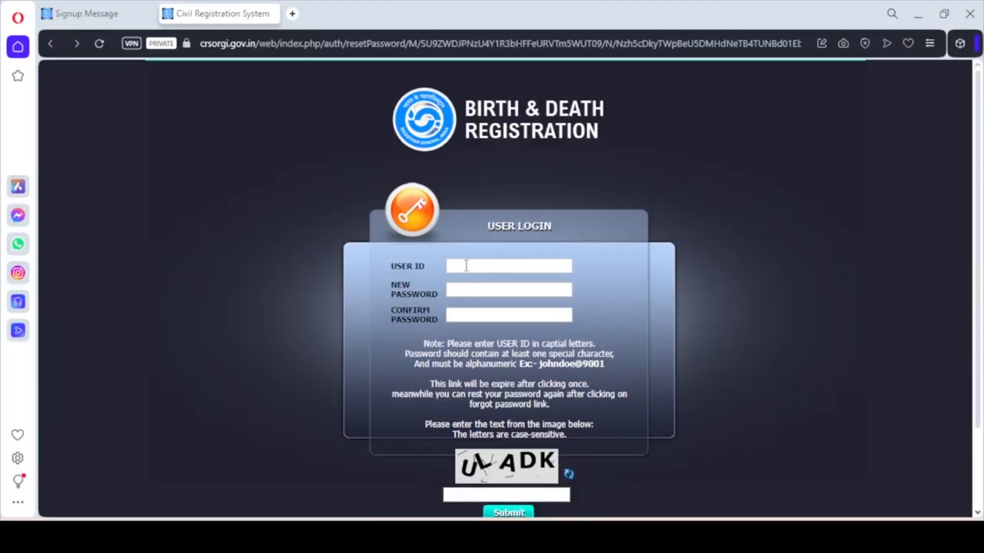
Paste the registered user ID, enter and confirm a new password, fill the captcha, and submit
{"action": "left_click", "coordinate": [466, 266]}
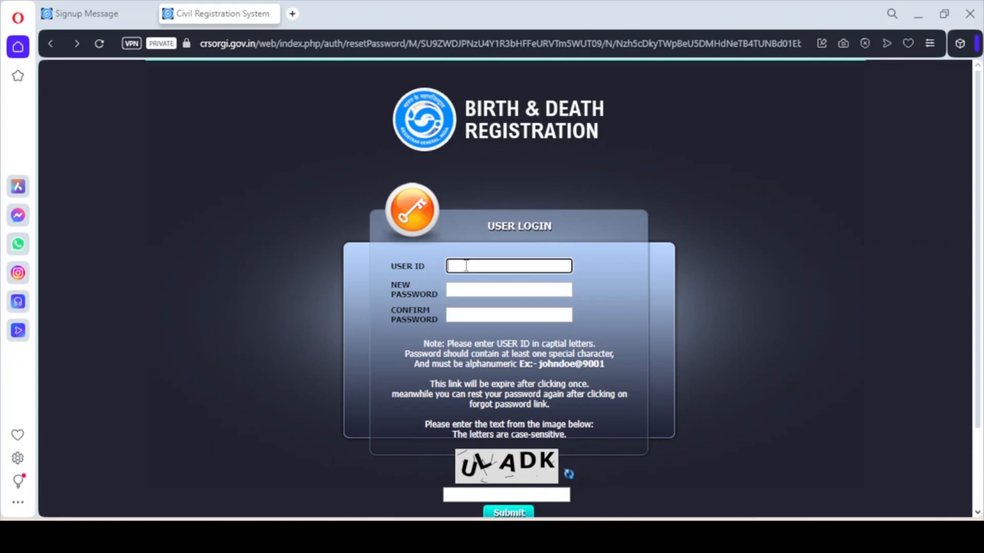
{"action": "key", "text": "ctrl+v"}
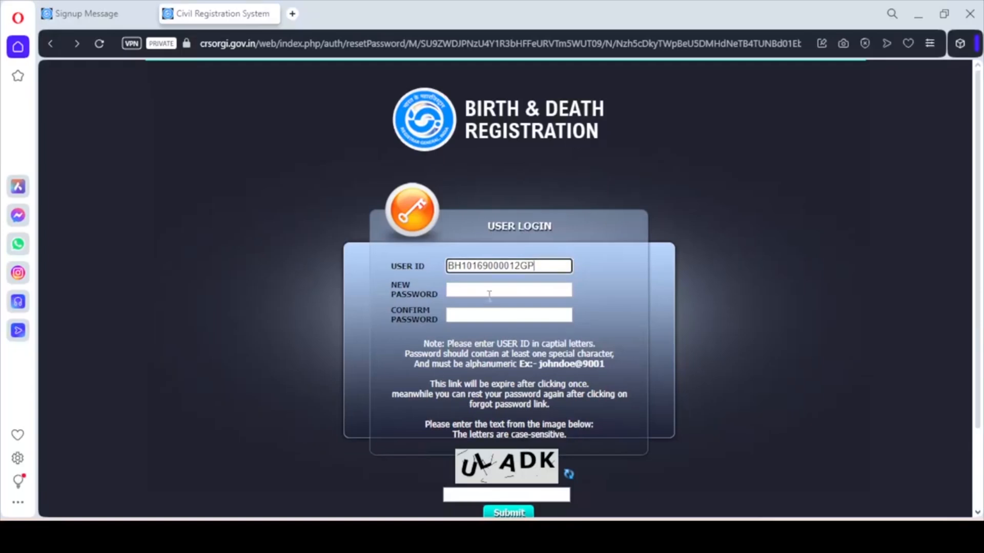
{"action": "left_click", "coordinate": [491, 293]}
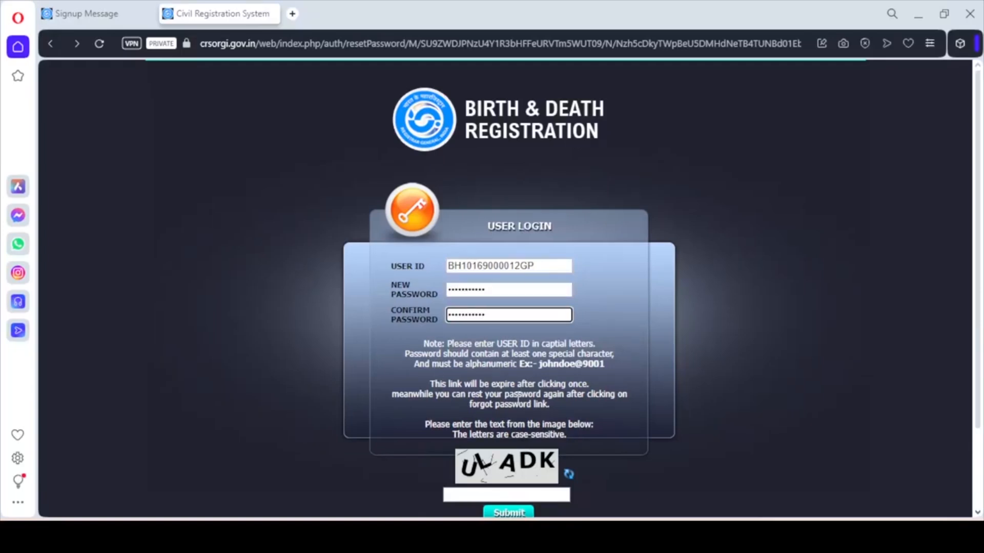
{"action": "left_click", "coordinate": [491, 490]}
{"action": "type", "text": "ULADK"}
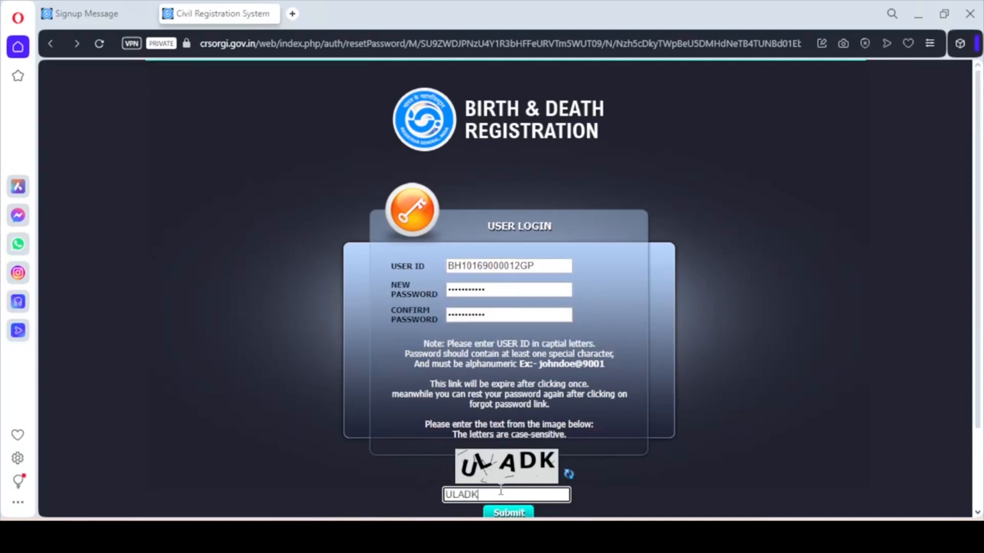
{"action": "left_click", "coordinate": [515, 513]}
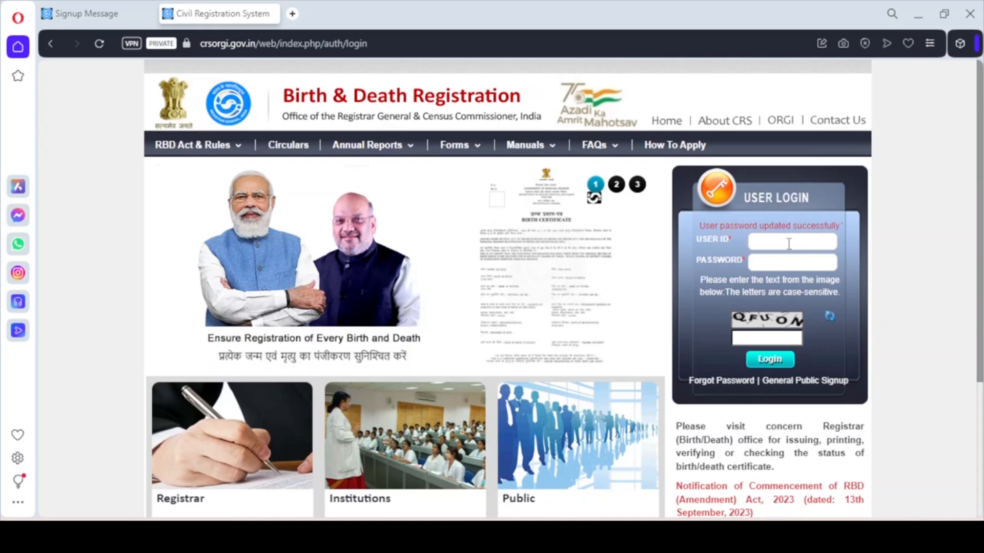
Log in with the registered user ID, the new password and the login captcha
{"action": "key", "text": "ctrl+v"}
{"action": "left_click", "coordinate": [785, 261]}
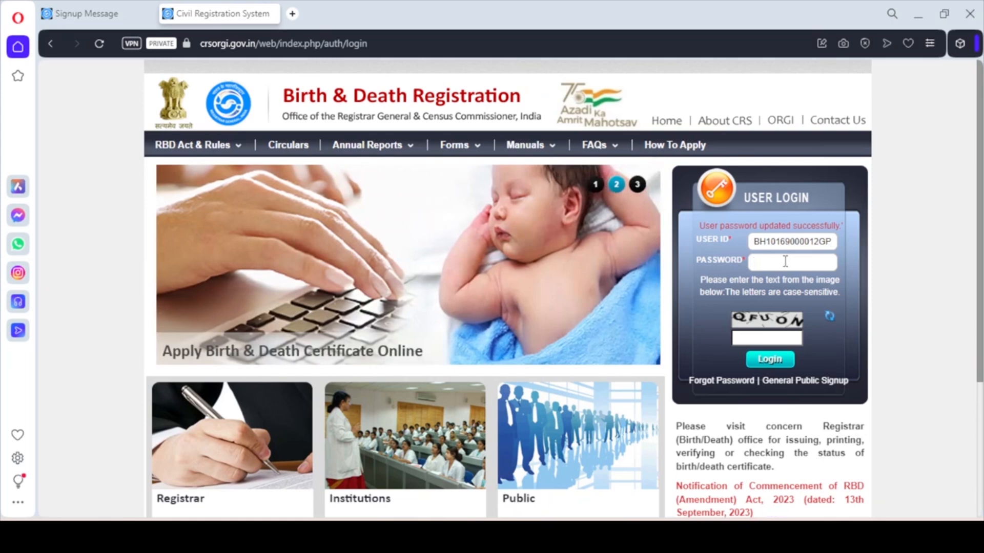
{"action": "type", "text": "***********"}
{"action": "left_click", "coordinate": [764, 338]}
{"action": "type", "text": "QFUON"}
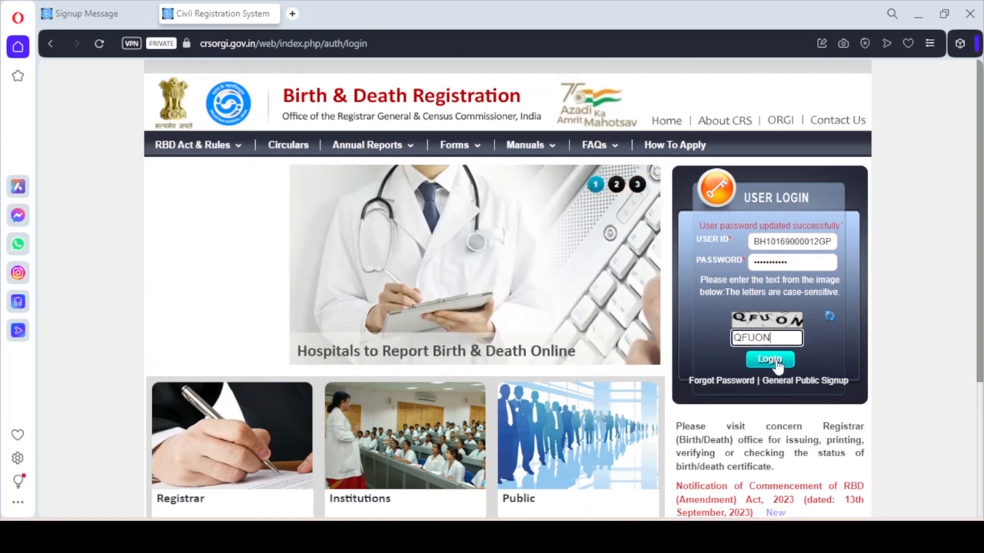
{"action": "left_click", "coordinate": [770, 360]}
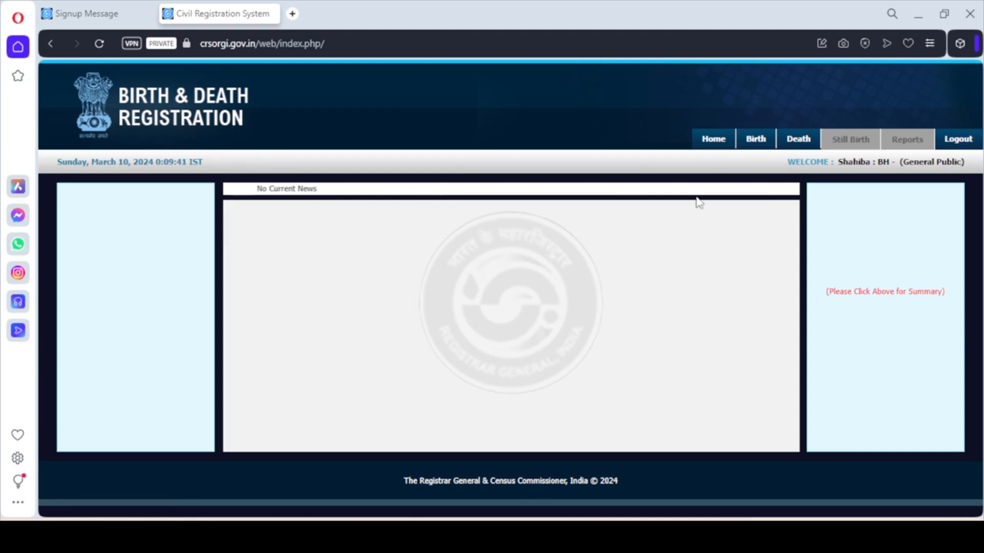
Open Add Birth Registration from the Birth menu
{"action": "mouse_move", "coordinate": [752, 146]}
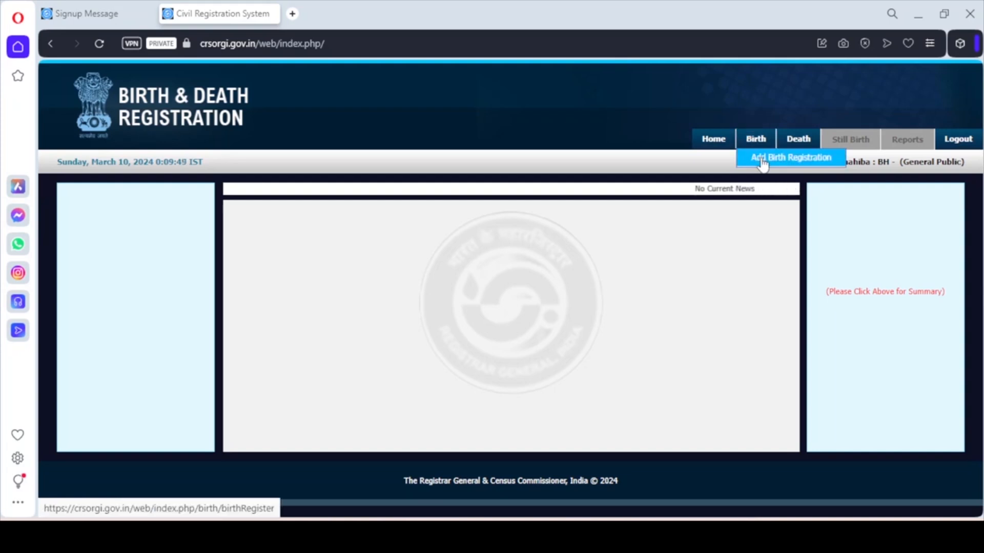
{"action": "left_click", "coordinate": [763, 162]}
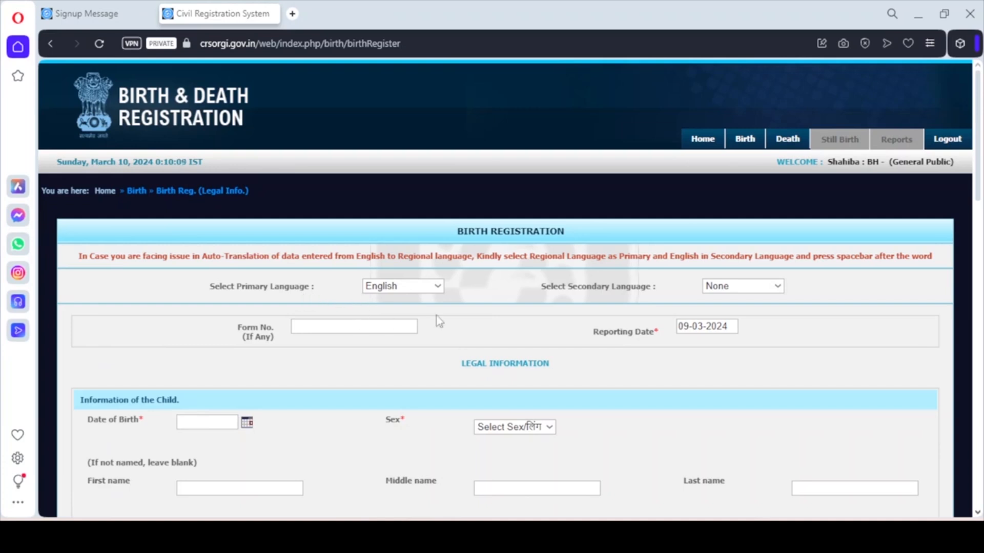
Set the form's secondary language to Hindi, leaving the optional Form No. empty
{"action": "left_click", "coordinate": [724, 291]}
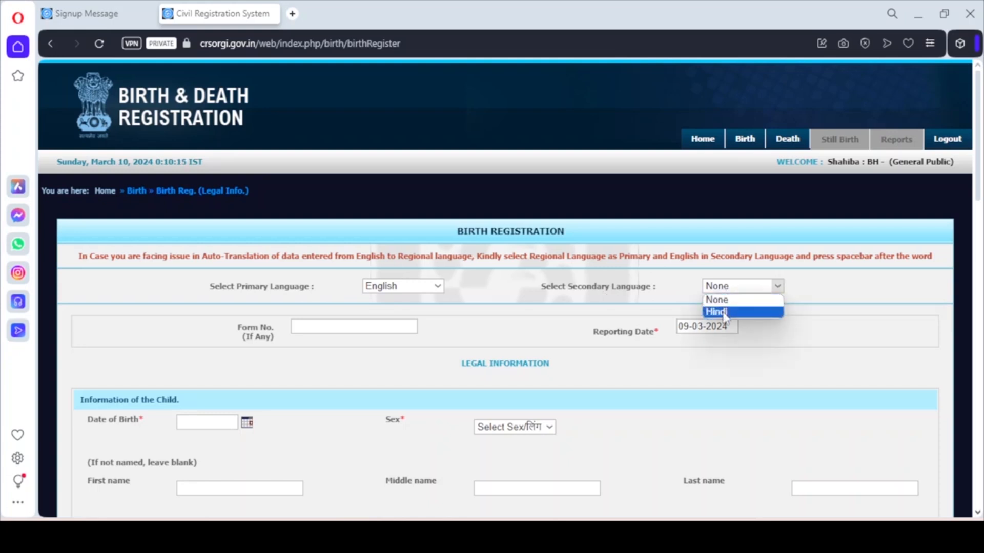
{"action": "left_click", "coordinate": [724, 312]}
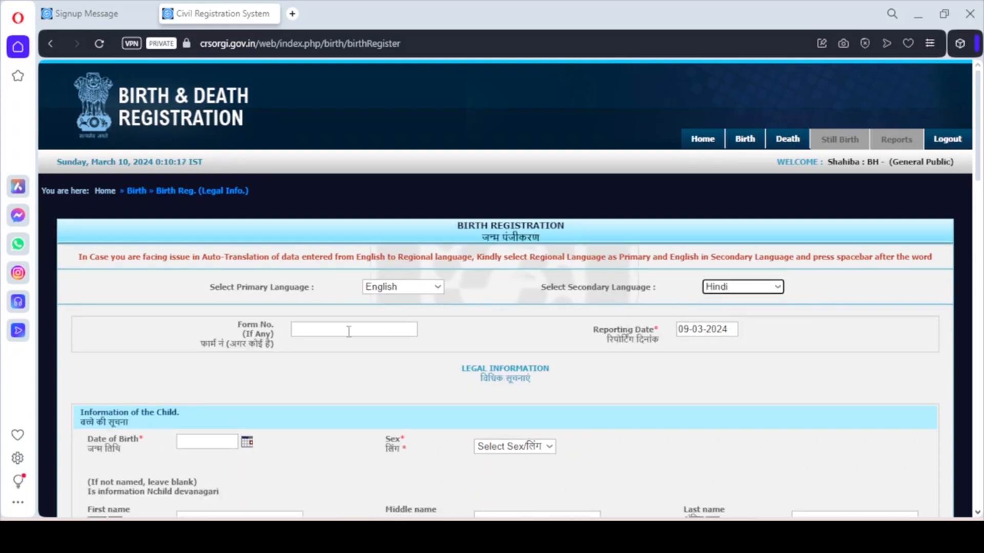
{"action": "left_click", "coordinate": [322, 332]}
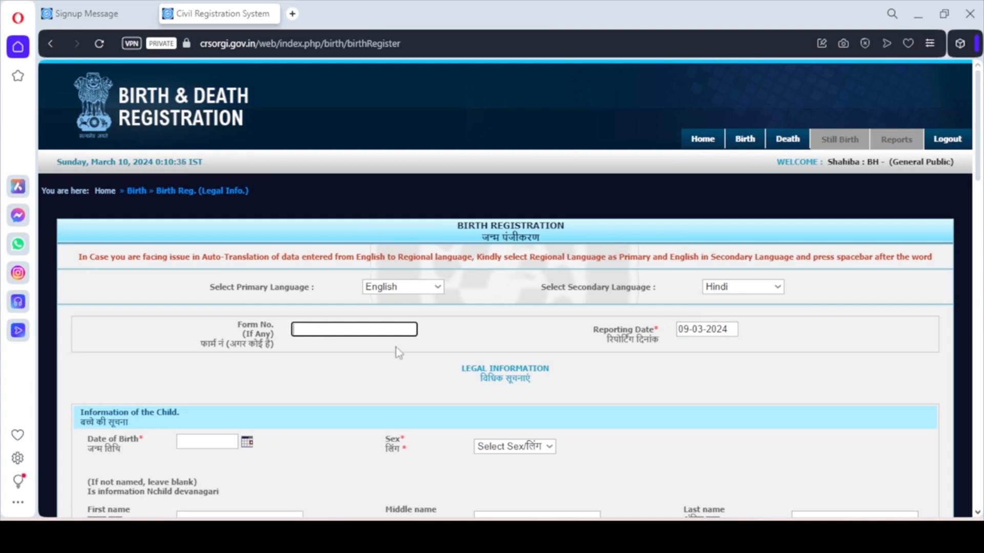
{"action": "left_click", "coordinate": [425, 327]}
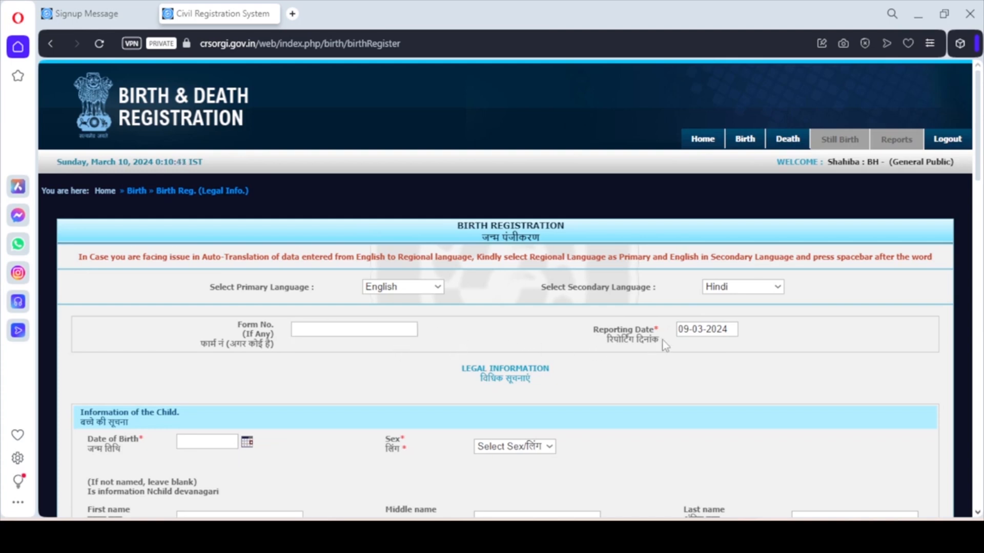
{"action": "left_click_drag", "start_coordinate": [978, 160], "coordinate": [979, 218]}
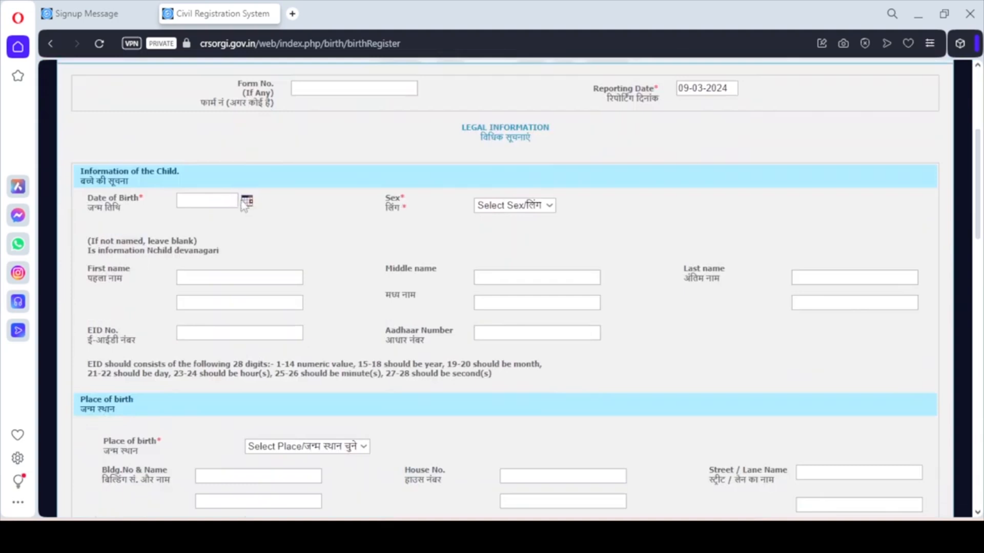
{"action": "left_click", "coordinate": [246, 202]}
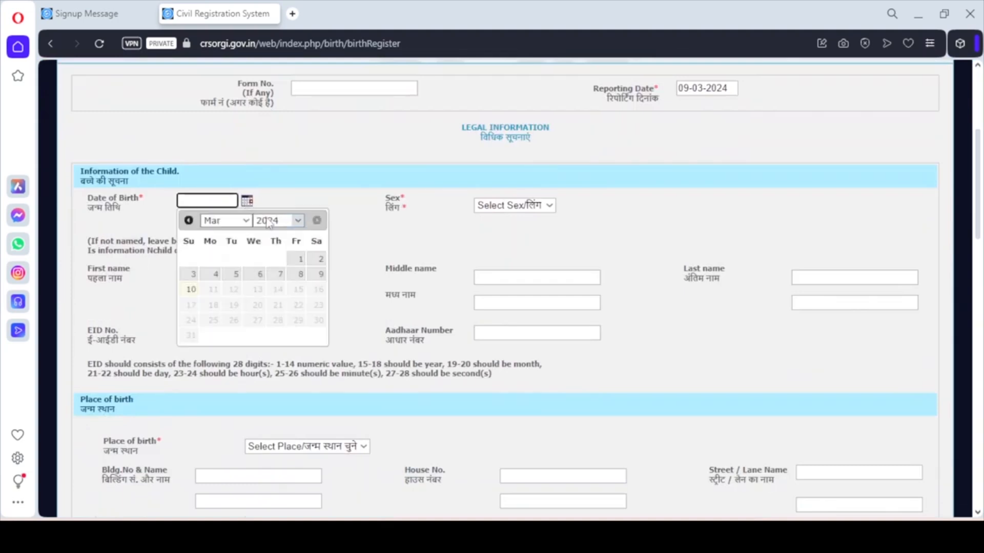
Set the child's birth date to 01-03-2024, sex Female, and enter the child's first and last names
{"action": "left_click", "coordinate": [300, 259]}
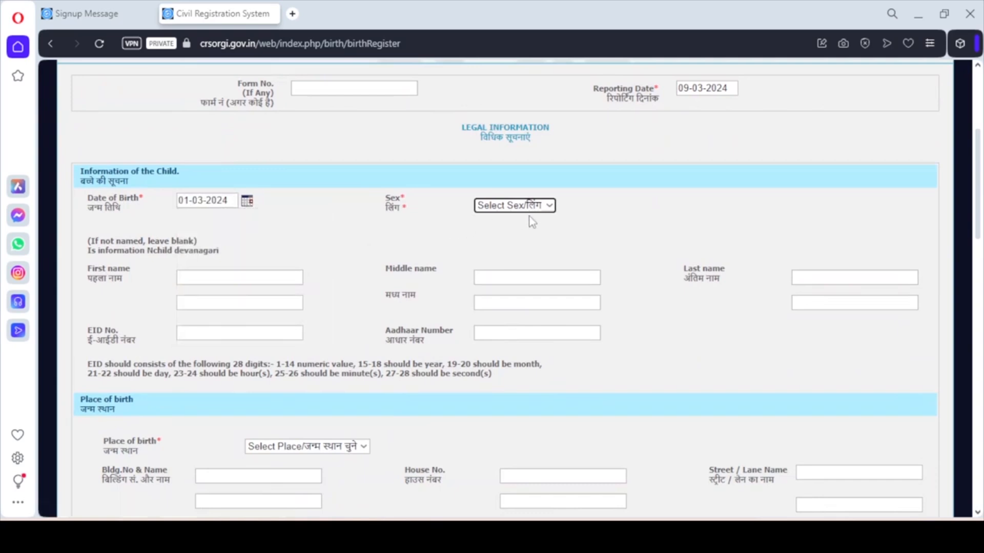
{"action": "left_click", "coordinate": [547, 210]}
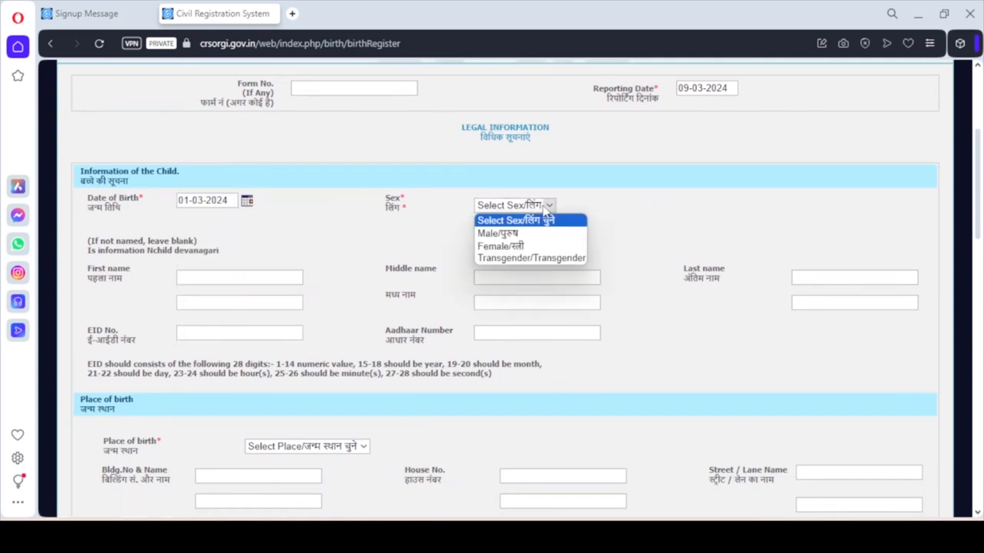
{"action": "left_click", "coordinate": [534, 246]}
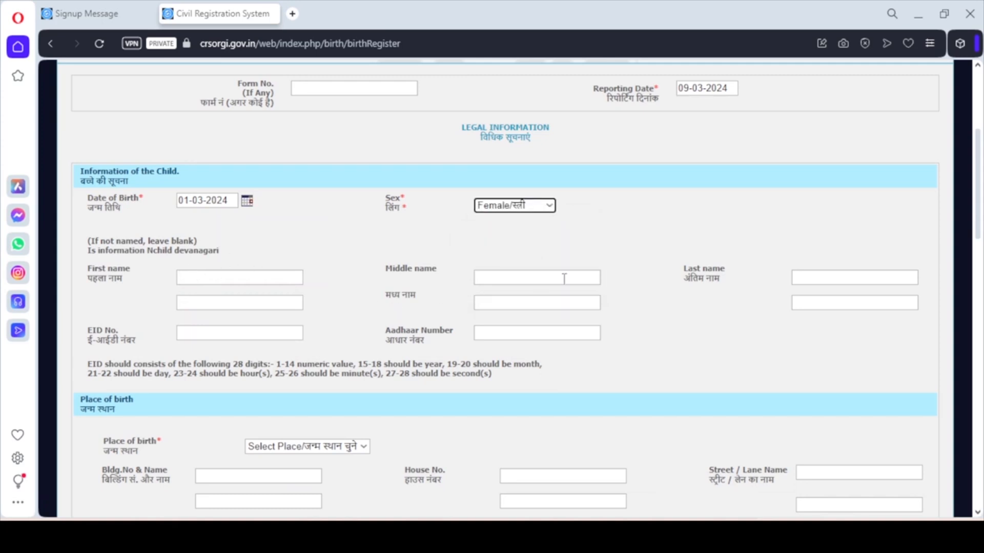
{"action": "left_click", "coordinate": [259, 277]}
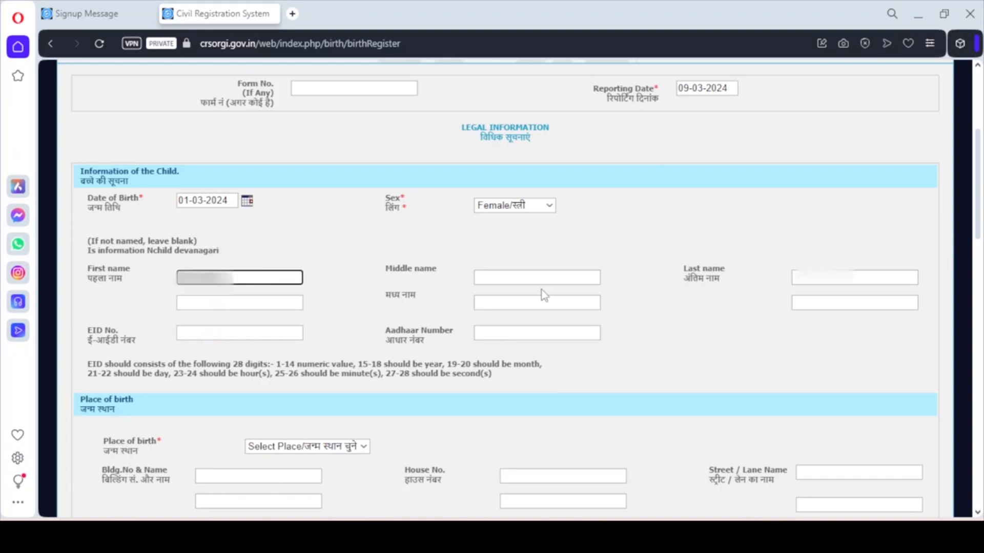
{"action": "key", "text": "Tab"}
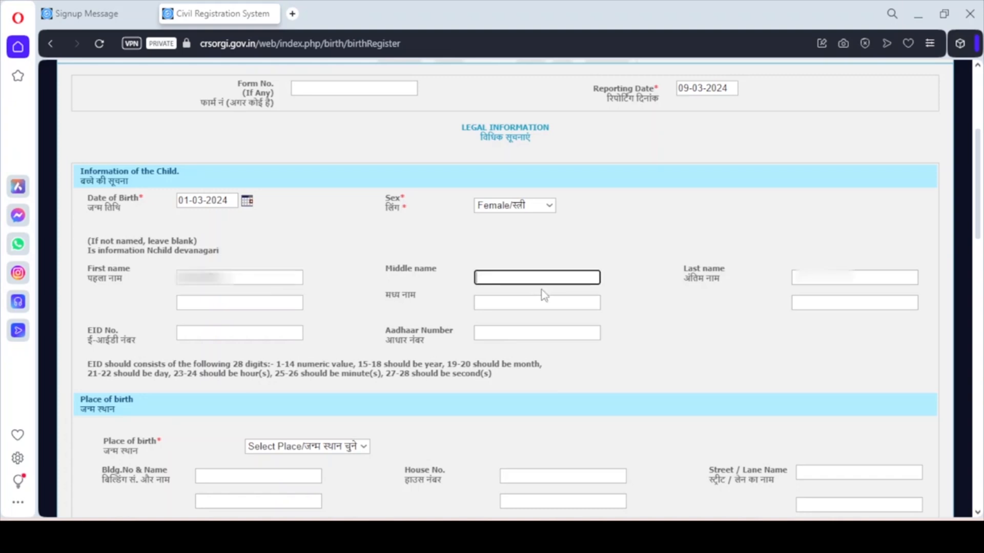
{"action": "key", "text": "Tab"}
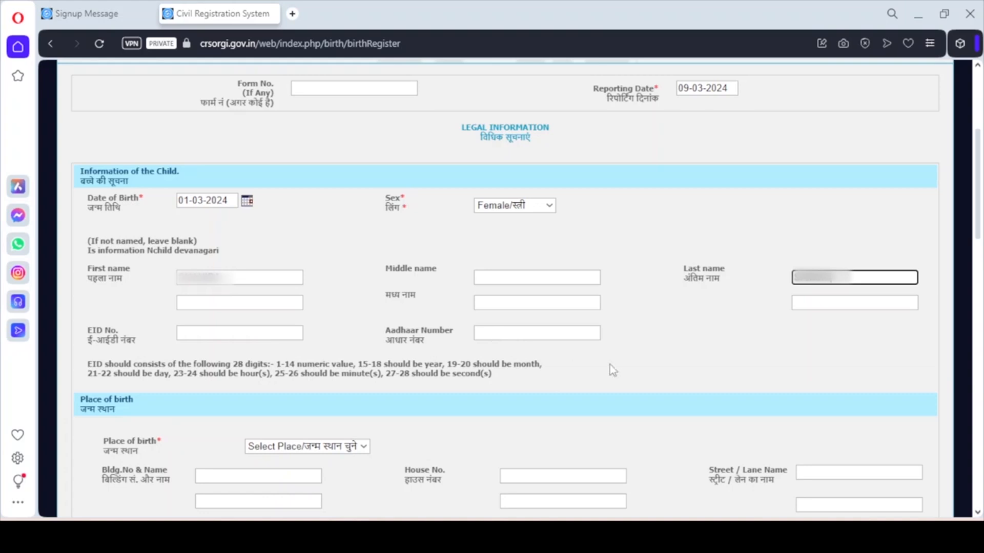
{"action": "left_click", "coordinate": [675, 355]}
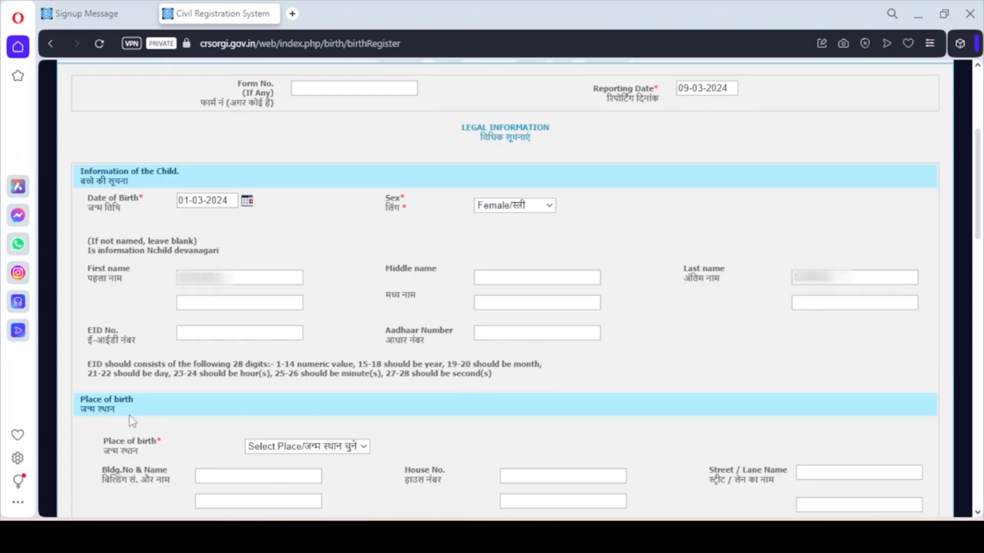
Choose House as the child's place of birth
{"action": "scroll", "coordinate": [231, 156], "scroll_direction": "down", "scroll_amount": 5}
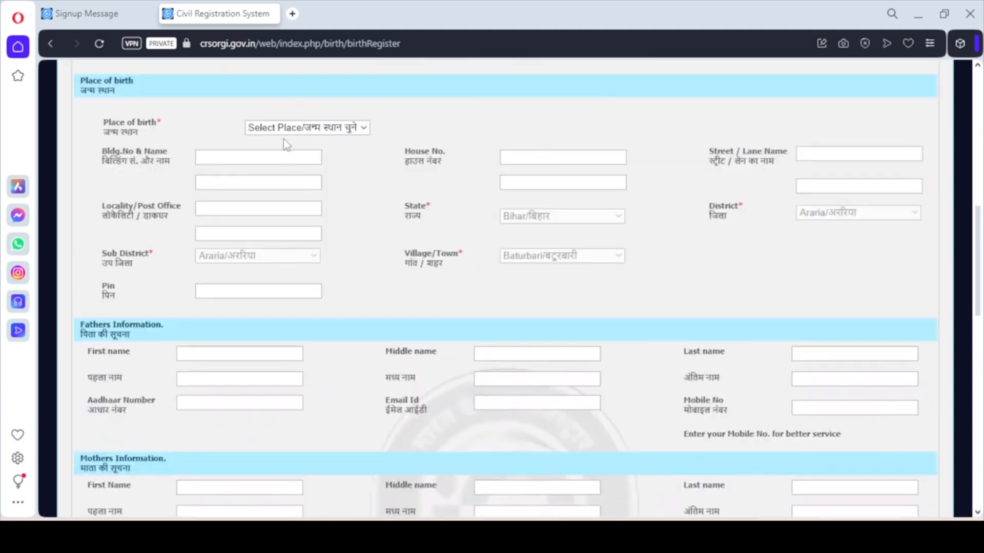
{"action": "left_click", "coordinate": [313, 130]}
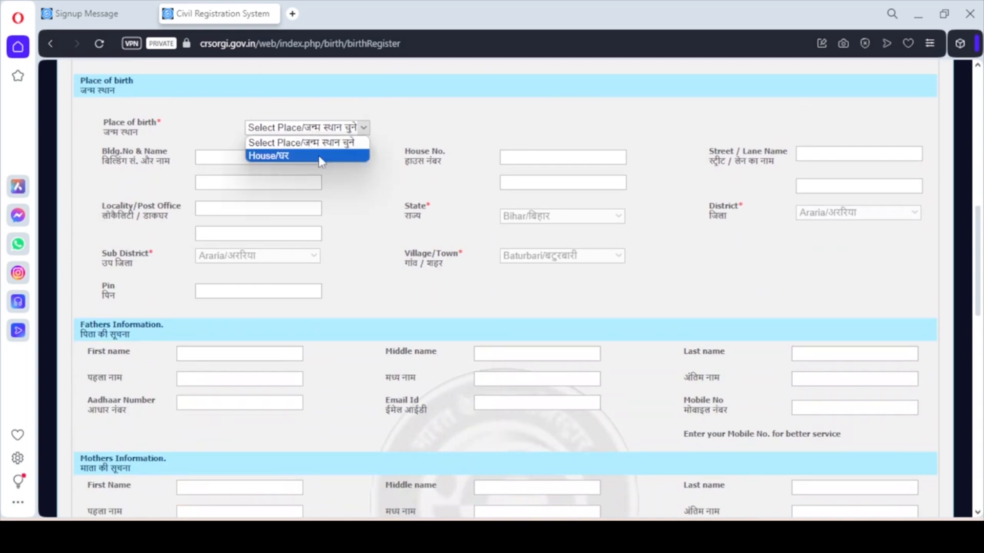
{"action": "left_click", "coordinate": [321, 158]}
{"action": "left_click", "coordinate": [267, 159]}
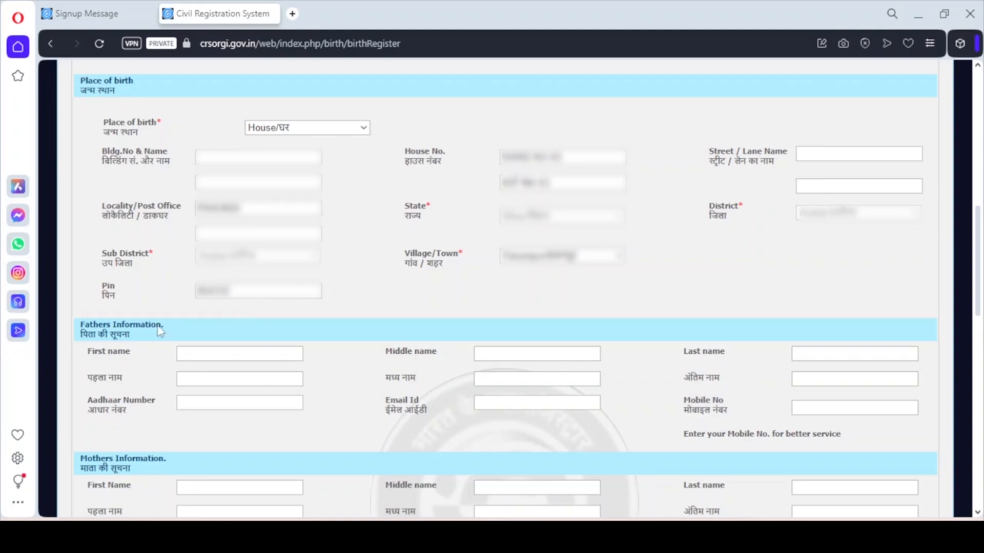
Enter the father's first and last names
{"action": "left_click", "coordinate": [196, 353]}
{"action": "type", "text": "SURENDRA"}
{"action": "key", "text": "Tab"}
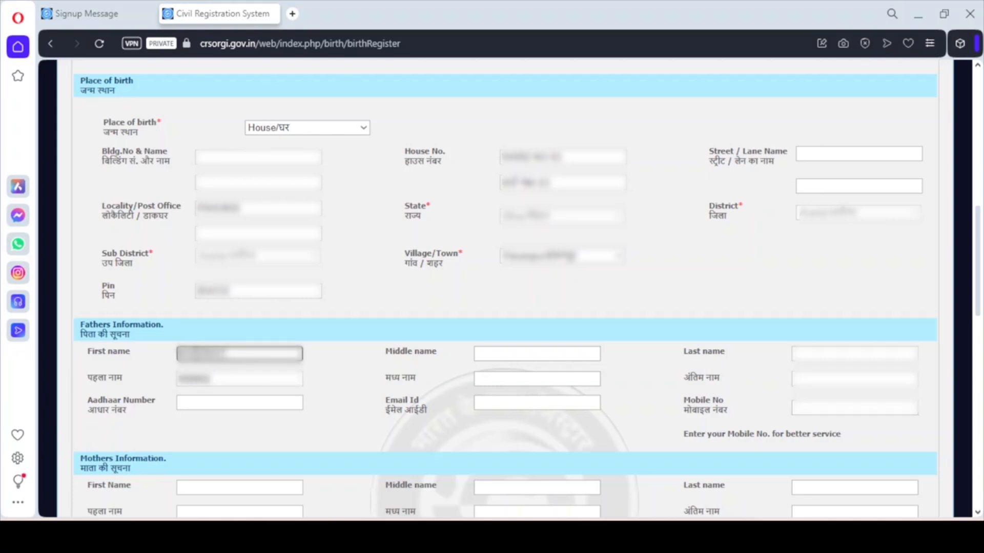
{"action": "left_click", "coordinate": [493, 353]}
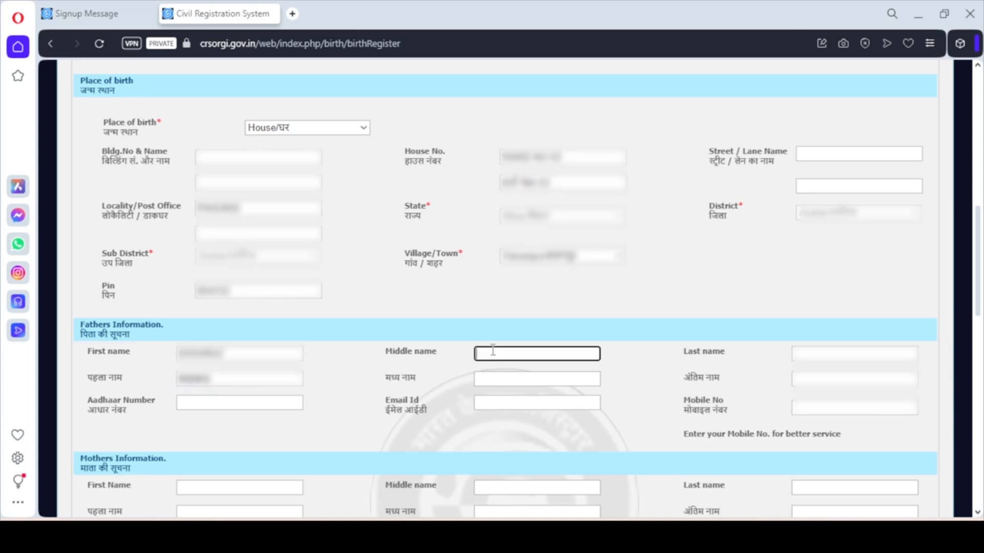
{"action": "left_click", "coordinate": [804, 353]}
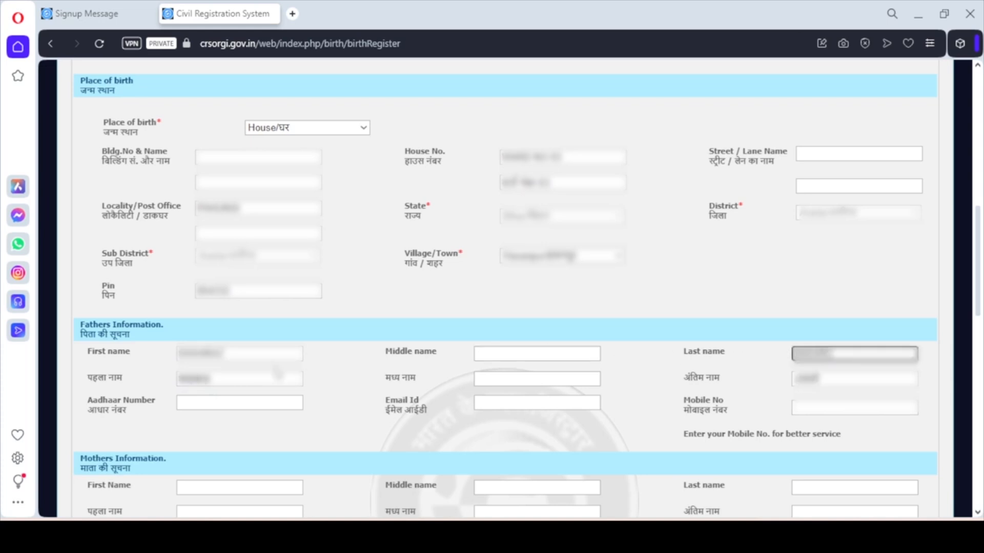
Fill in the father's Aadhaar number, e-mail address and mobile number
{"action": "left_click", "coordinate": [245, 401]}
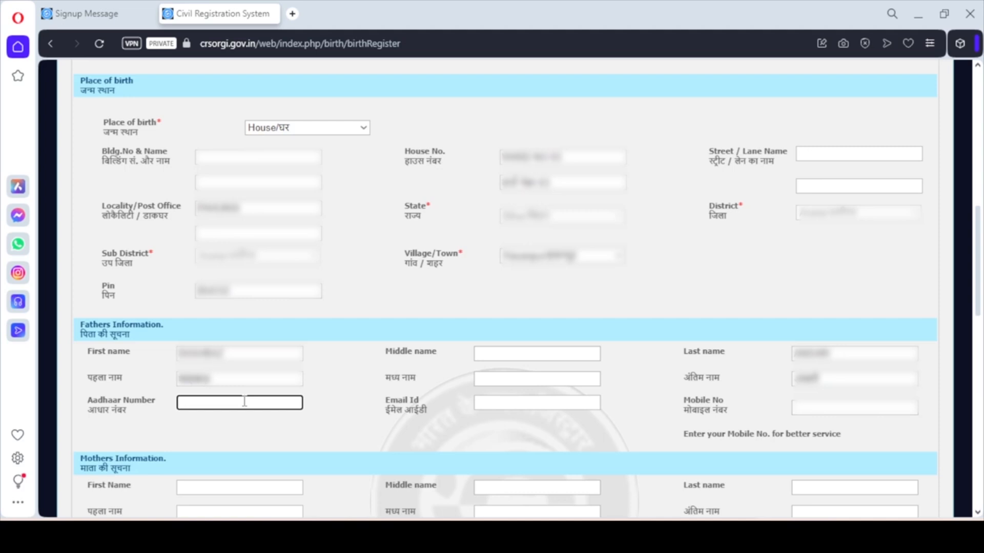
{"action": "type", "text": "0000 3333 2222"}
{"action": "left_click", "coordinate": [487, 402]}
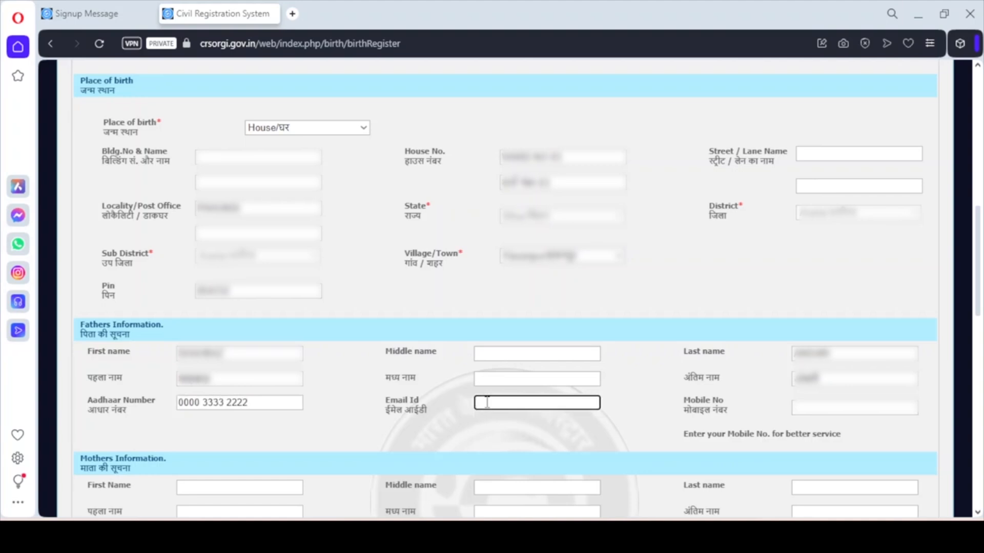
{"action": "type", "text": "EXAMPLE"}
{"action": "type", "text": "@GMAIL.COM"}
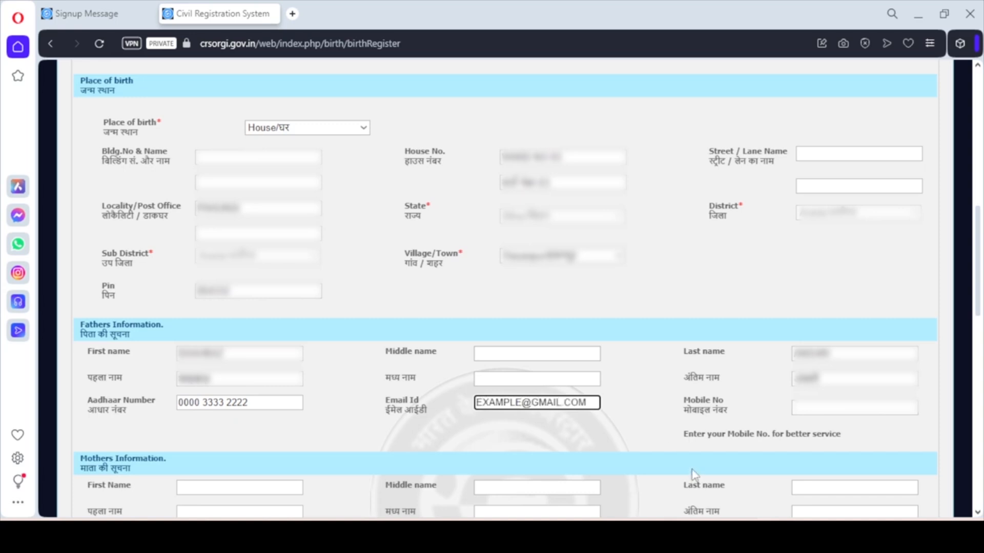
{"action": "key", "text": "Tab"}
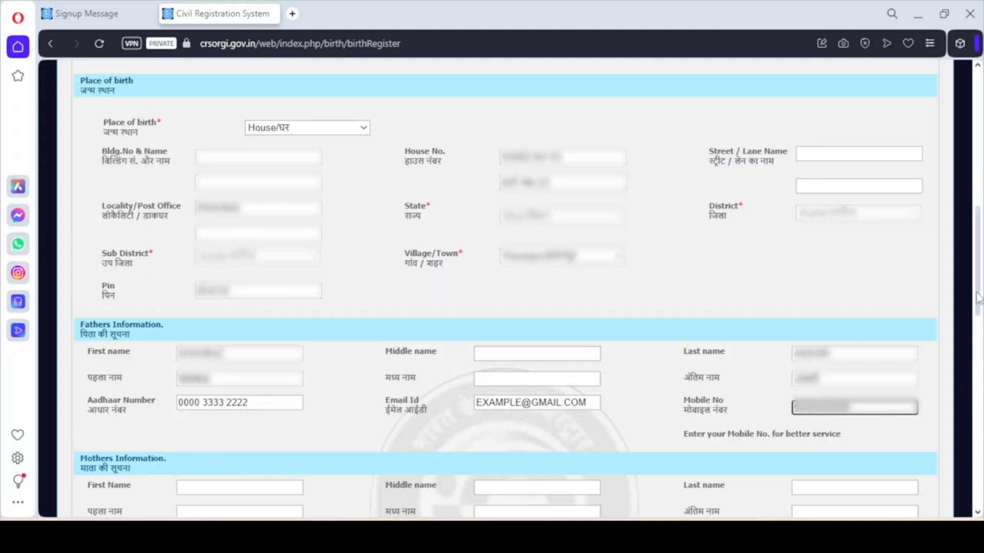
{"action": "left_click", "coordinate": [243, 110]}
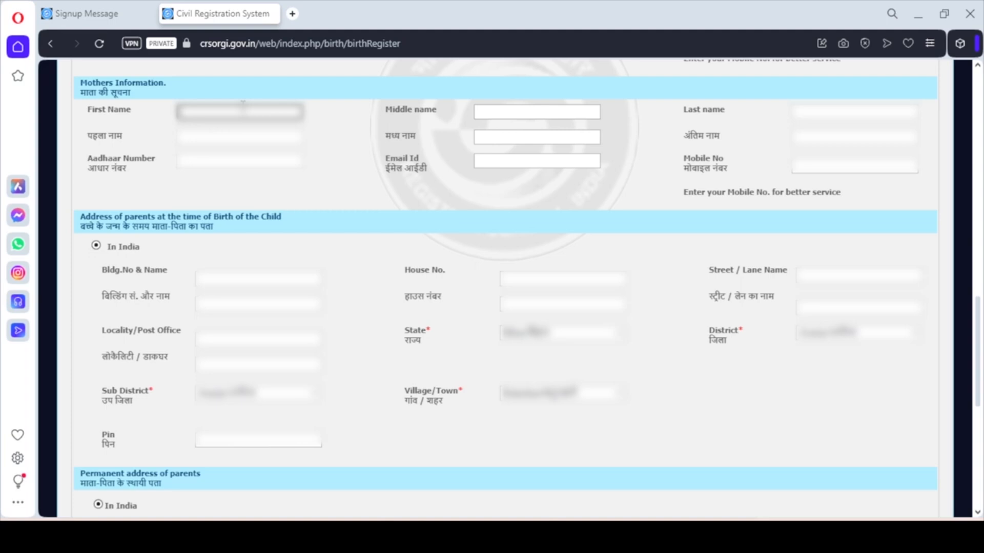
Enter the mother's first name and last name in Mother's Information
{"action": "type", "text": "SANGITA"}
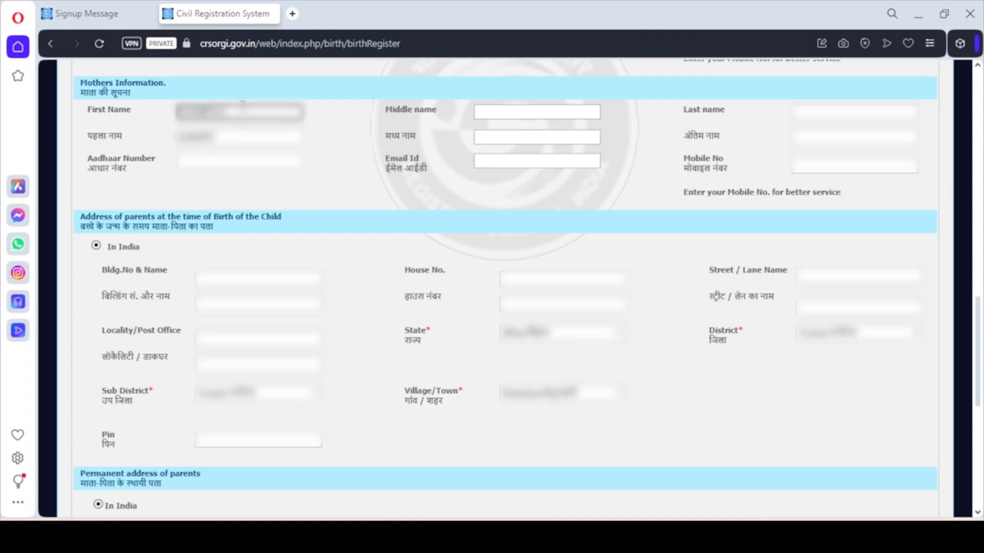
{"action": "key", "text": "Tab"}
{"action": "key", "text": "Tab"}
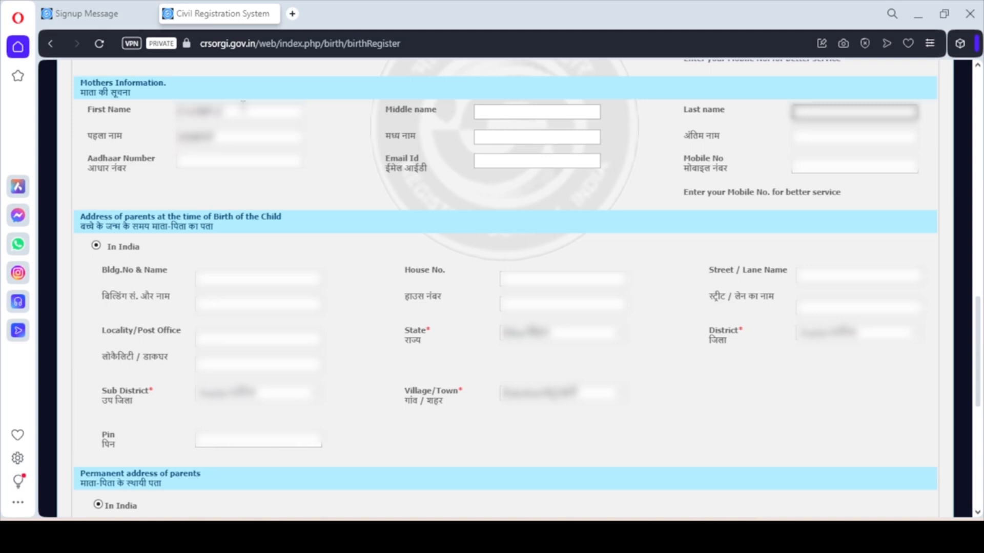
{"action": "left_click", "coordinate": [243, 108]}
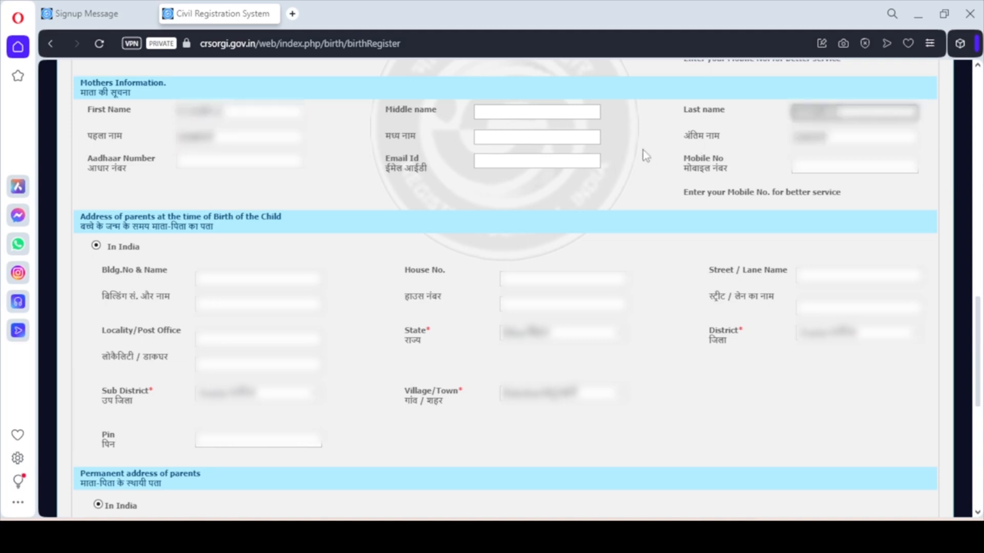
{"action": "left_click", "coordinate": [644, 150]}
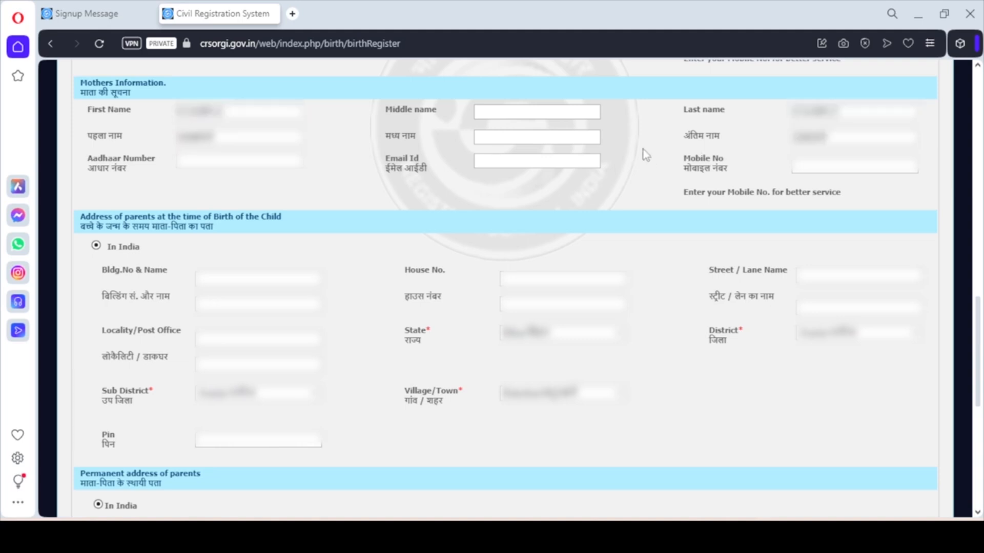
Fill in the mother's Aadhaar number, e-mail address and mobile number
{"action": "left_click", "coordinate": [250, 162]}
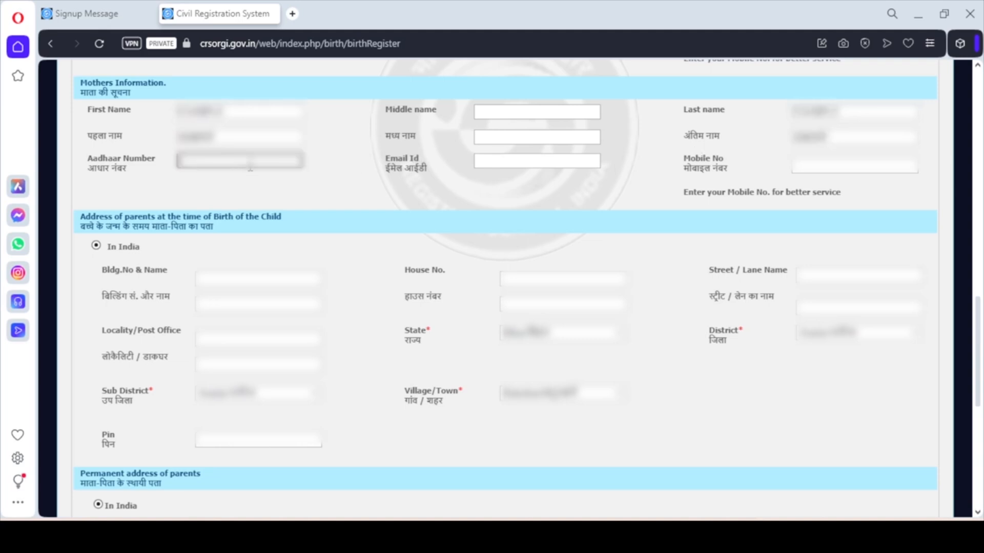
{"action": "type", "text": "XXXXXXXXXXXXXXXX"}
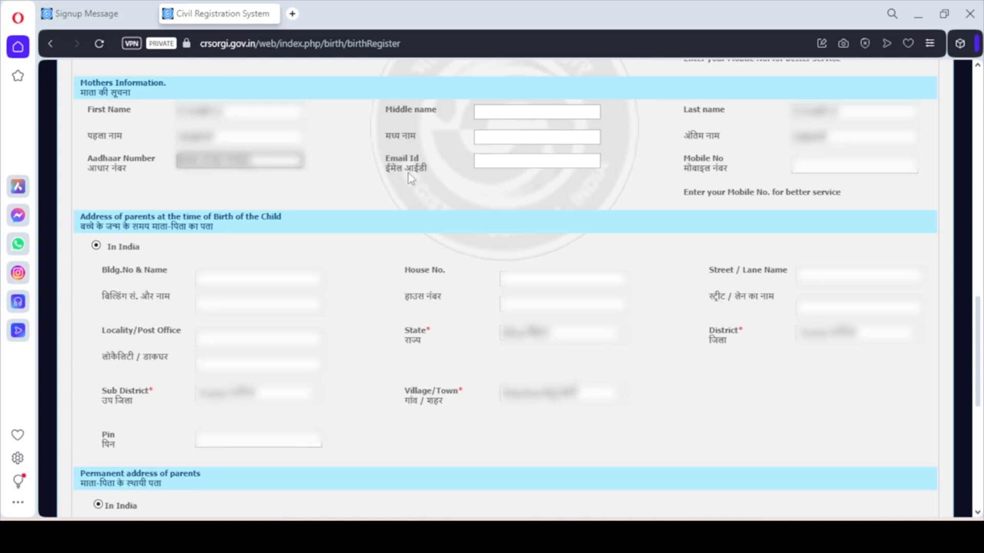
{"action": "left_click", "coordinate": [503, 160]}
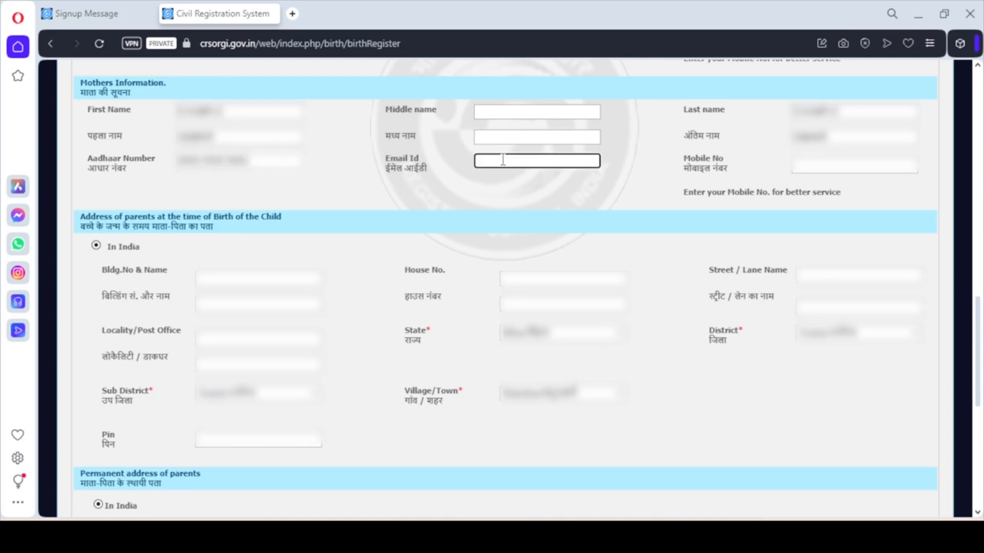
{"action": "left_click", "coordinate": [808, 182]}
{"action": "left_click", "coordinate": [811, 164]}
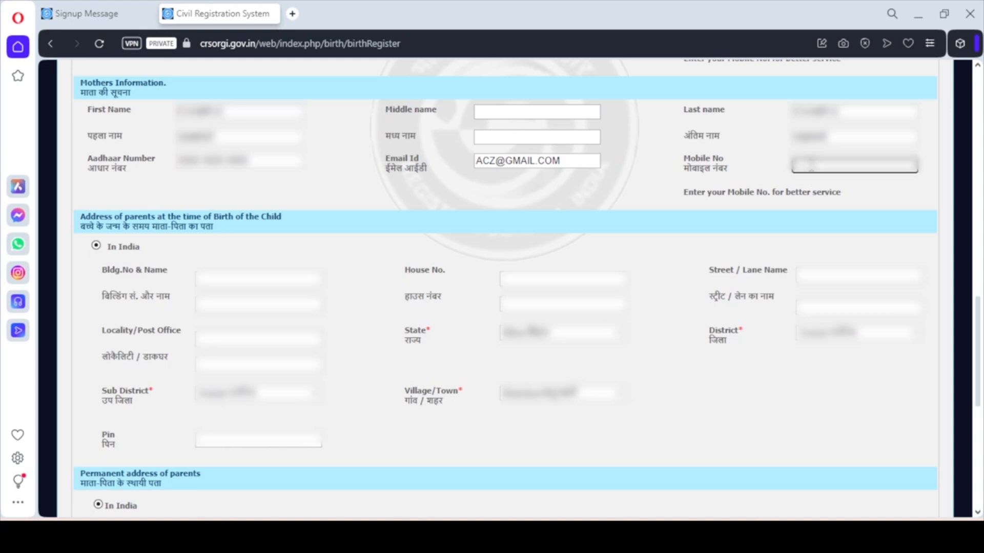
{"action": "type", "text": "********"}
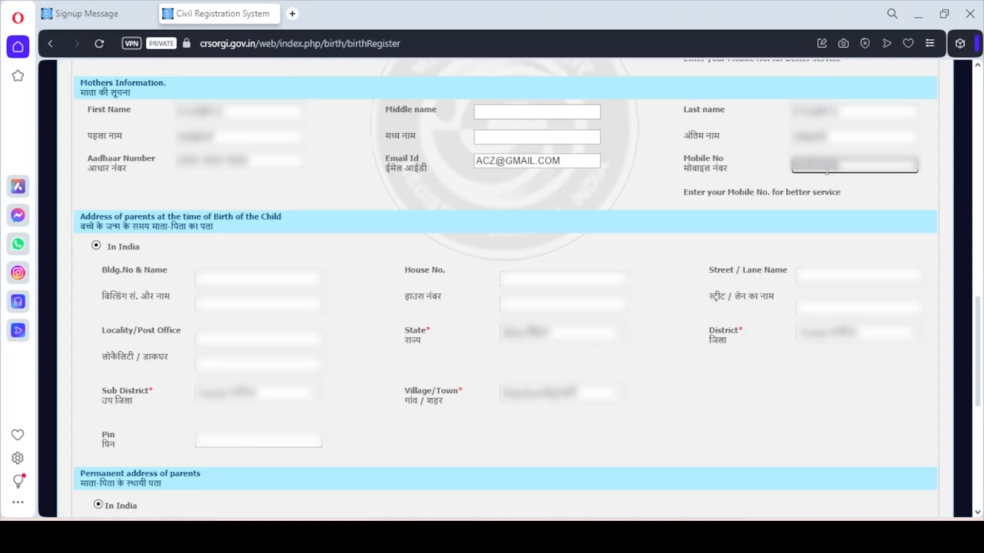
{"action": "type", "text": "**"}
Fill the parents' birth-time building number and name, house number and street/lane name
{"action": "left_click", "coordinate": [203, 279]}
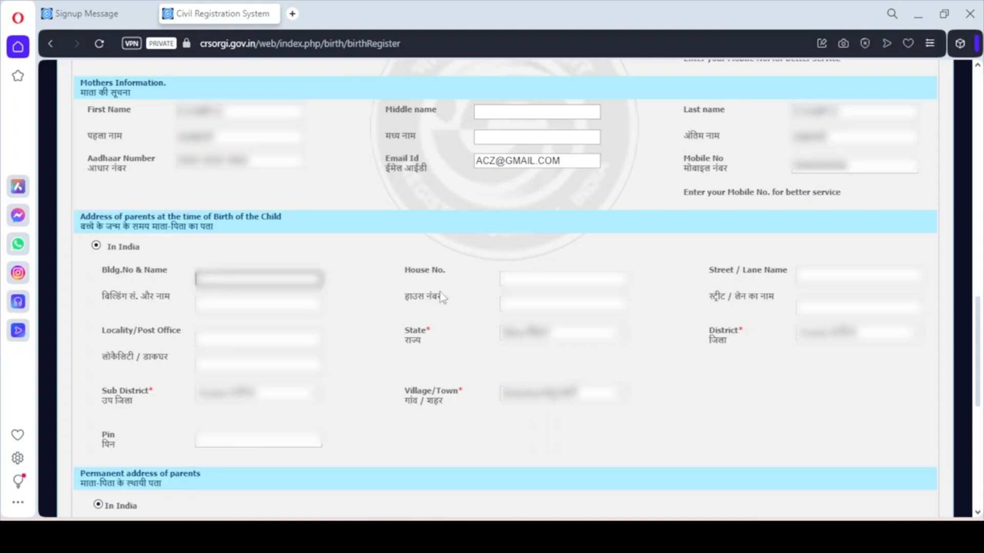
{"action": "left_click", "coordinate": [543, 277]}
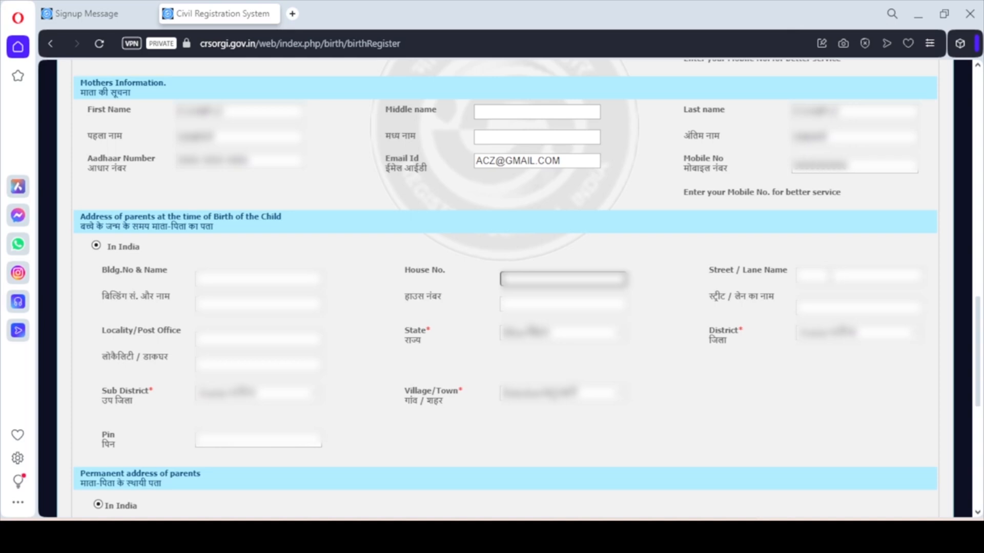
{"action": "left_click", "coordinate": [830, 276]}
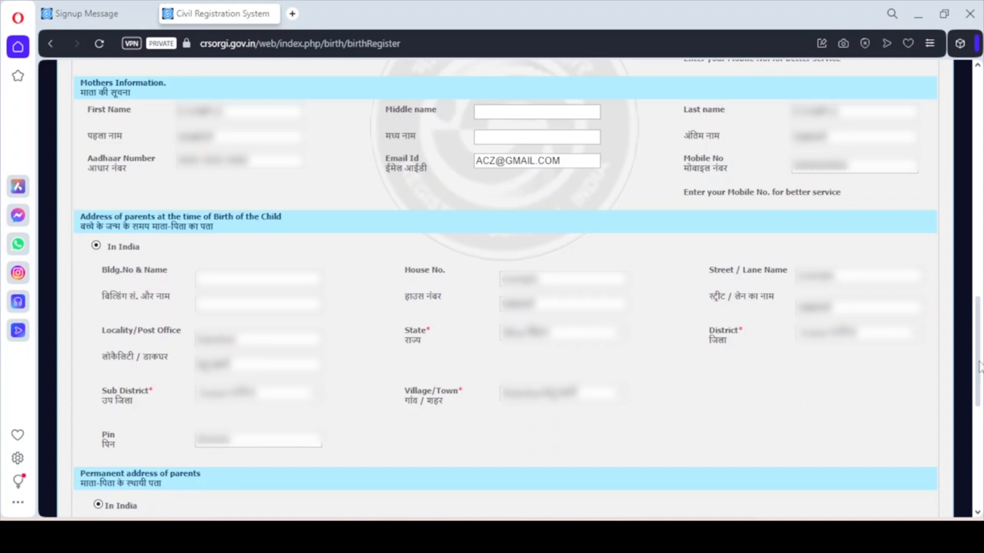
Mark the permanent address as the birth-time address, and the informant's address as the permanent one
{"action": "left_click_drag", "start_coordinate": [979, 367], "coordinate": [979, 461]}
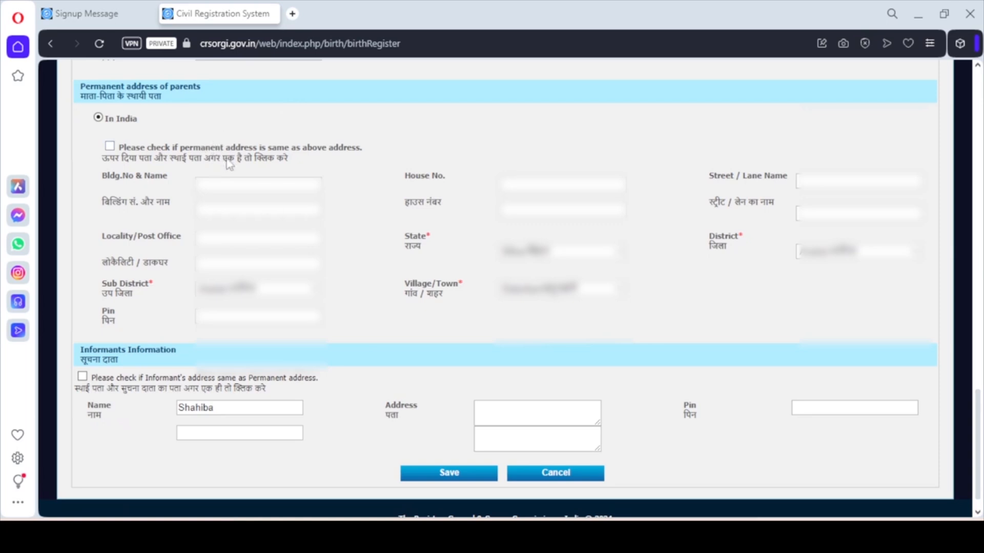
{"action": "mouse_move", "coordinate": [979, 464]}
{"action": "left_mouse_down"}
{"action": "mouse_move", "coordinate": [979, 451]}
{"action": "mouse_move", "coordinate": [979, 473]}
{"action": "left_mouse_up"}
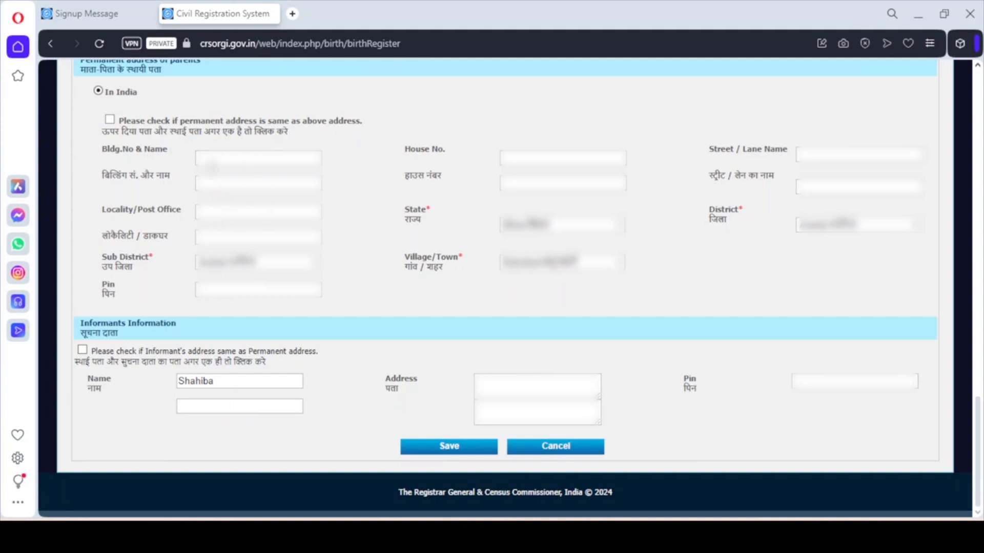
{"action": "left_click", "coordinate": [109, 120]}
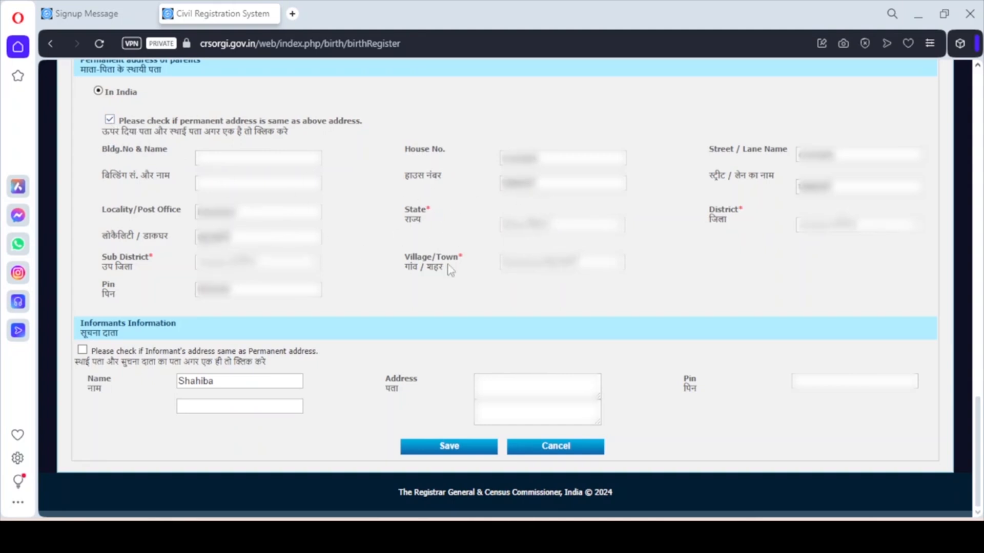
{"action": "left_click", "coordinate": [82, 350]}
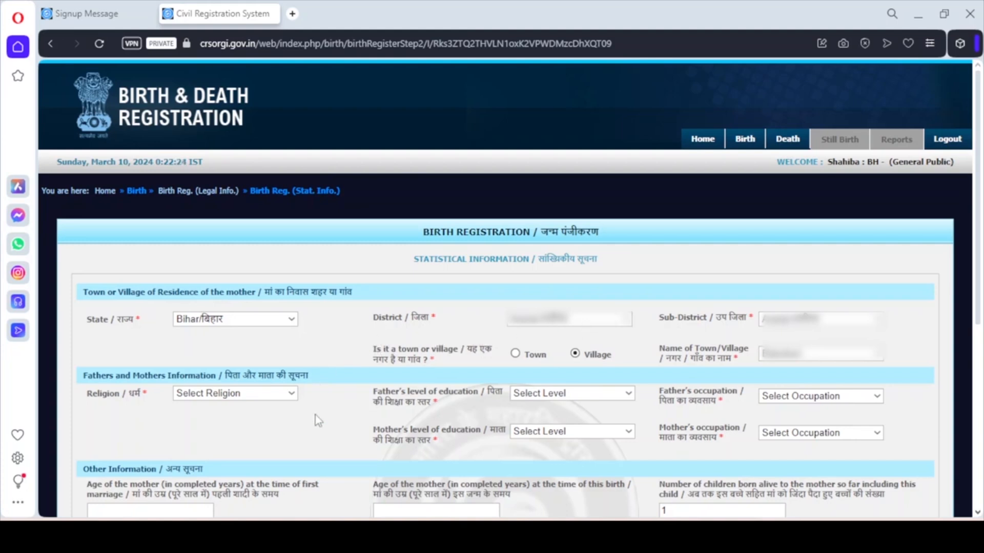
Set religion to Islam, father's education to Graduate and father's occupation to Professional
{"action": "left_click", "coordinate": [269, 401]}
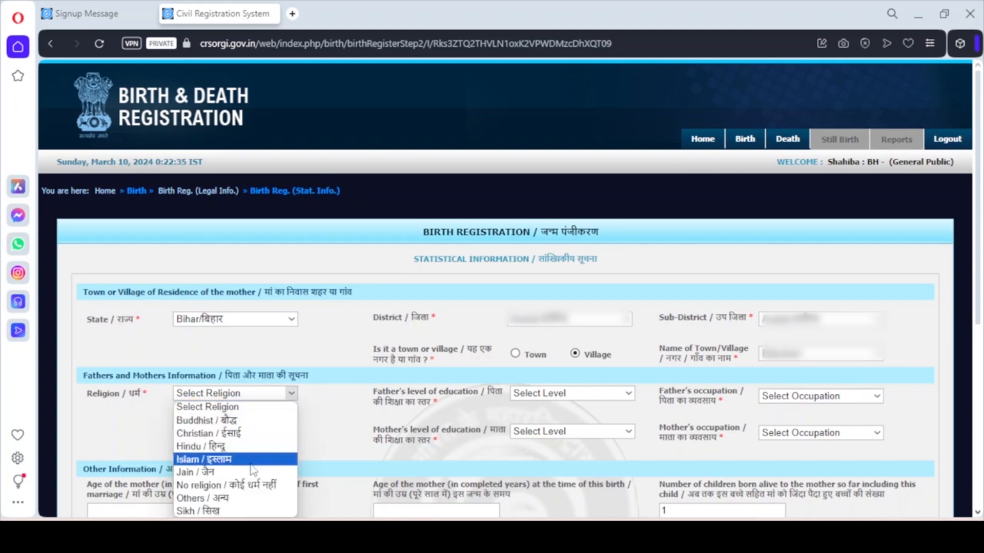
{"action": "left_click", "coordinate": [231, 459]}
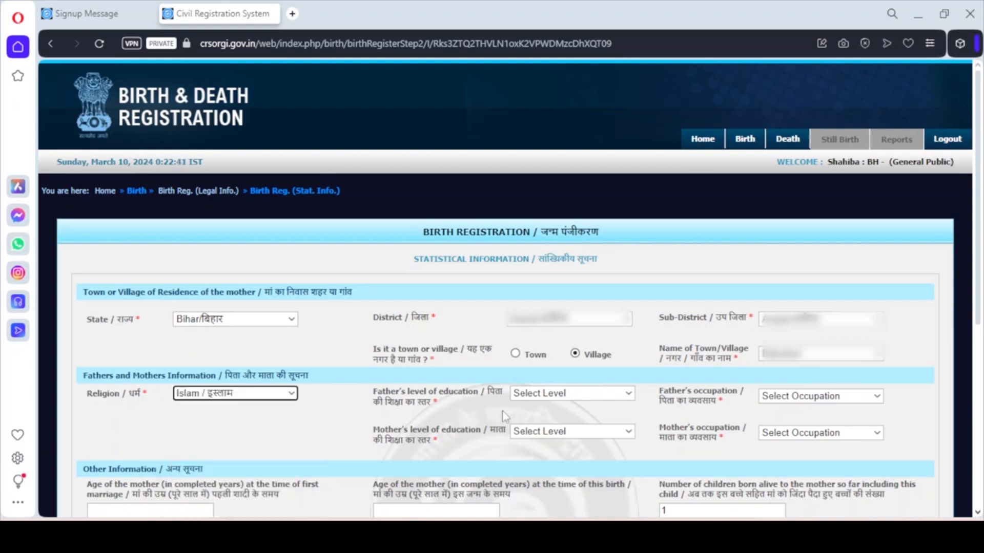
{"action": "left_click", "coordinate": [546, 402]}
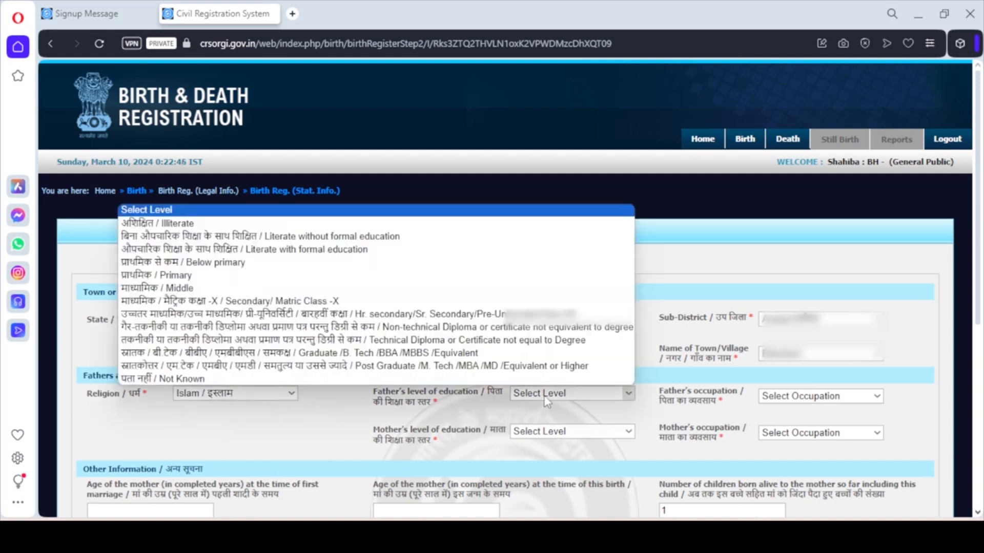
{"action": "left_click", "coordinate": [484, 353]}
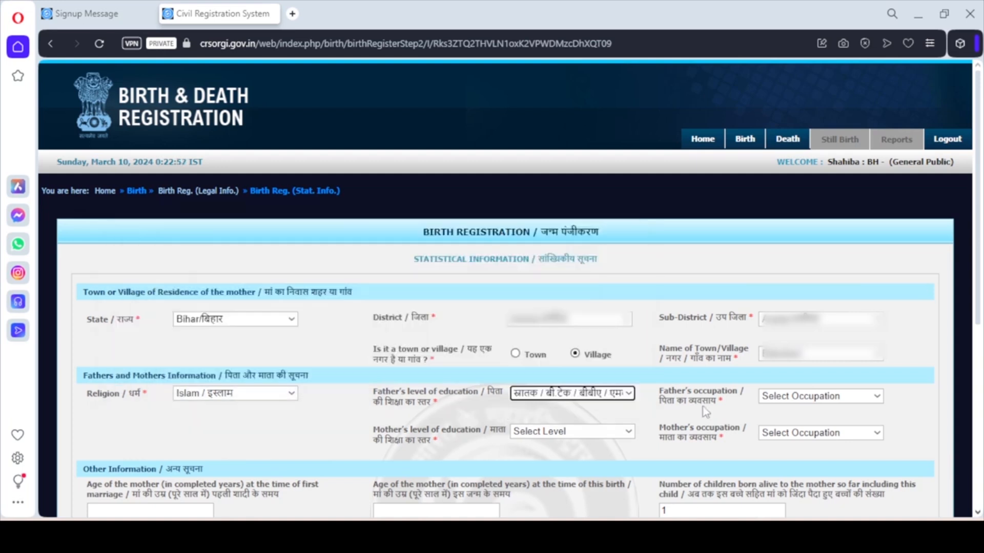
{"action": "left_click", "coordinate": [797, 404]}
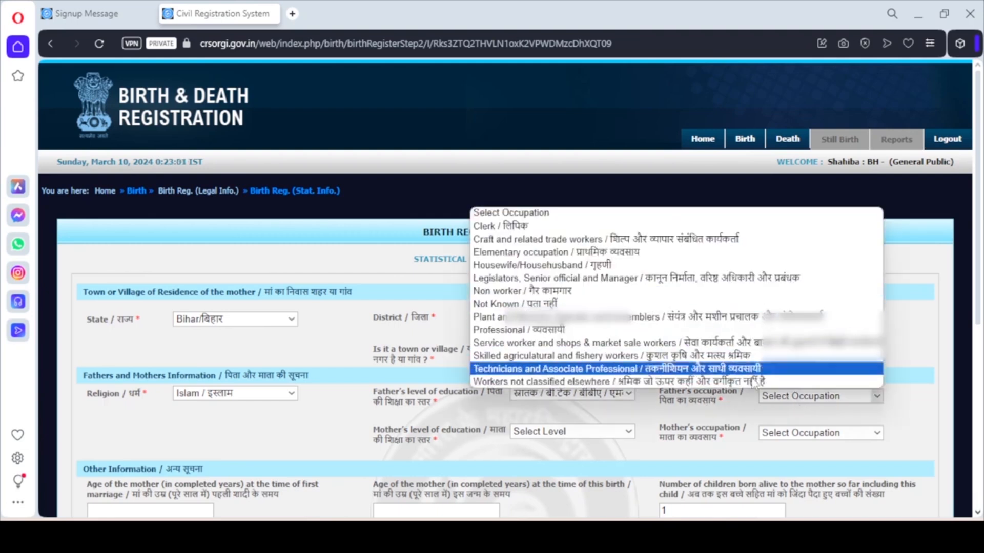
{"action": "left_click", "coordinate": [538, 330]}
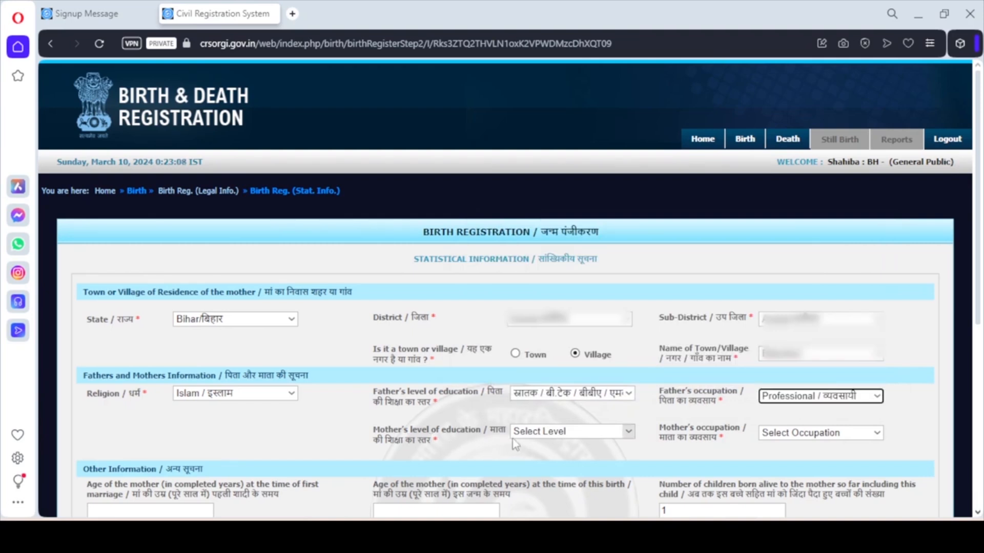
Set the mother's education to Graduate and her occupation to Housewife/Househusband
{"action": "left_click", "coordinate": [543, 436]}
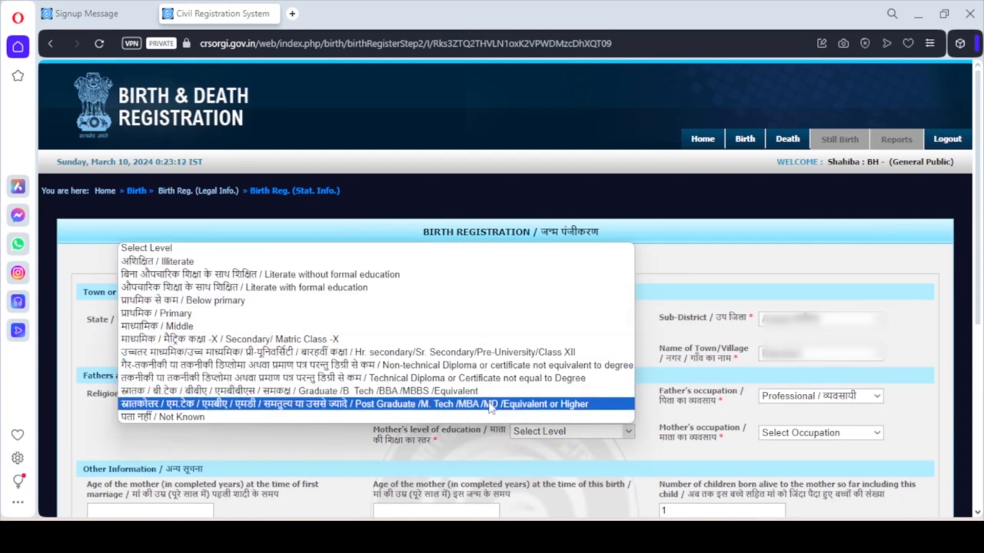
{"action": "left_click", "coordinate": [489, 391]}
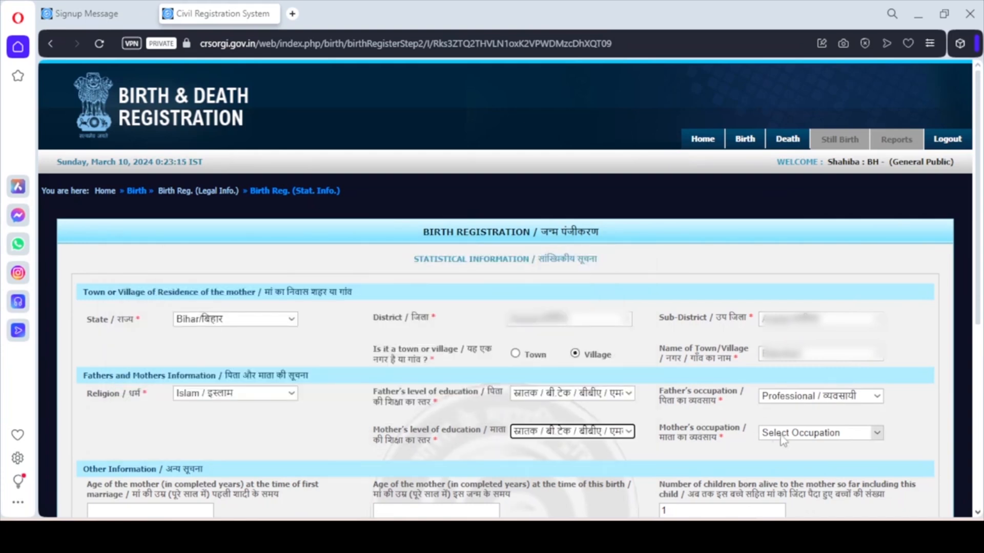
{"action": "left_click", "coordinate": [782, 433]}
{"action": "left_click", "coordinate": [784, 310]}
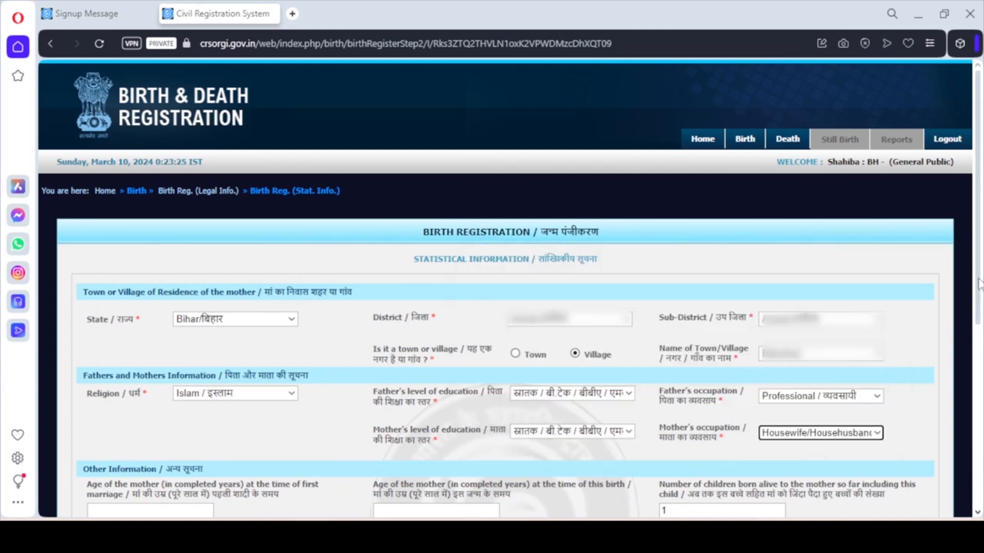
Enter 24 as the mother's age at first marriage and 25 at this birth
{"action": "scroll", "coordinate": [564, 253], "scroll_direction": "down", "scroll_amount": 5}
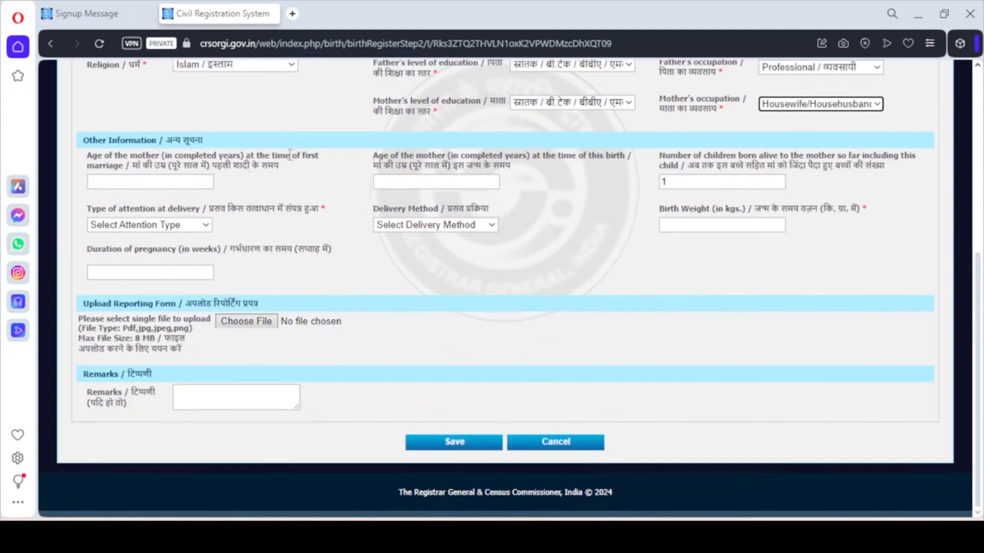
{"action": "left_click", "coordinate": [119, 182]}
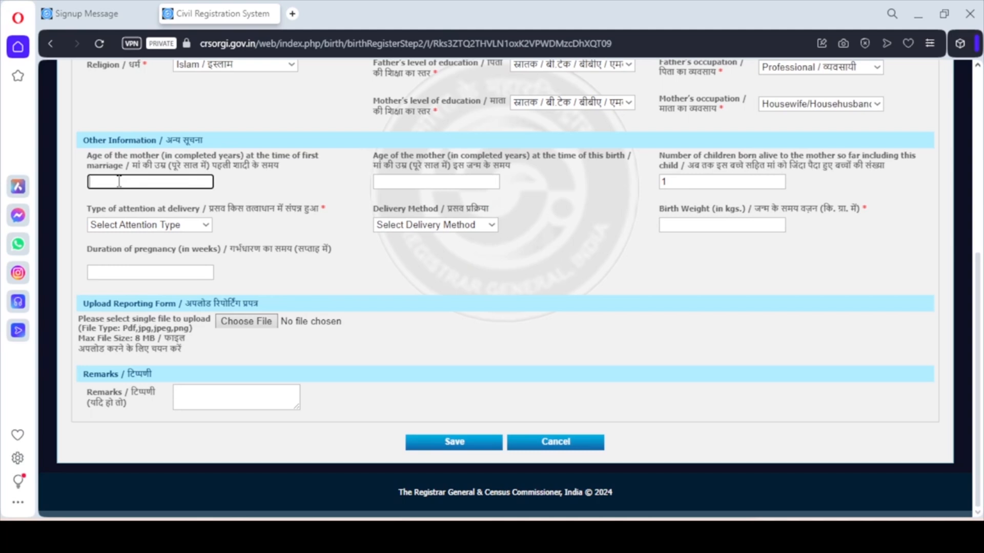
{"action": "type", "text": "24"}
{"action": "left_click", "coordinate": [324, 191]}
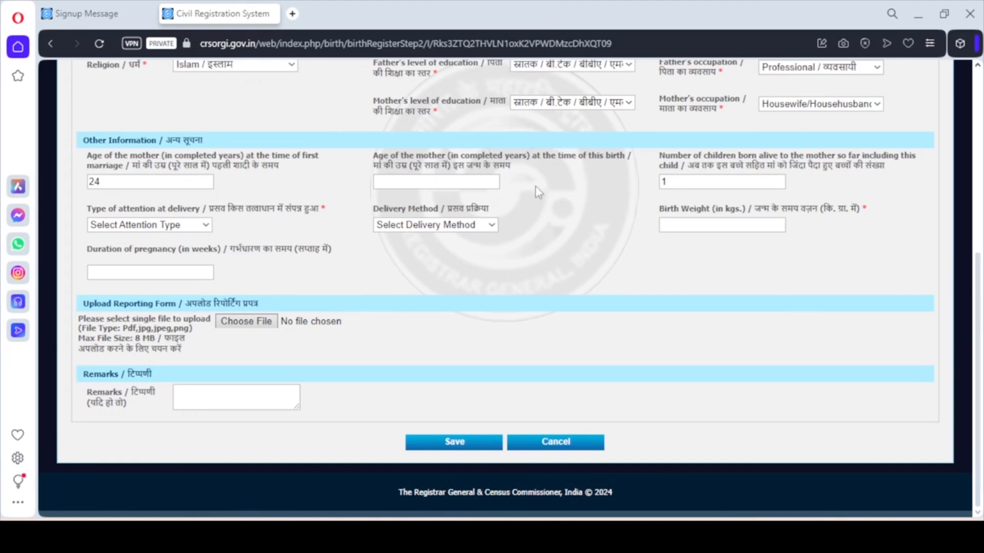
{"action": "left_click", "coordinate": [490, 183]}
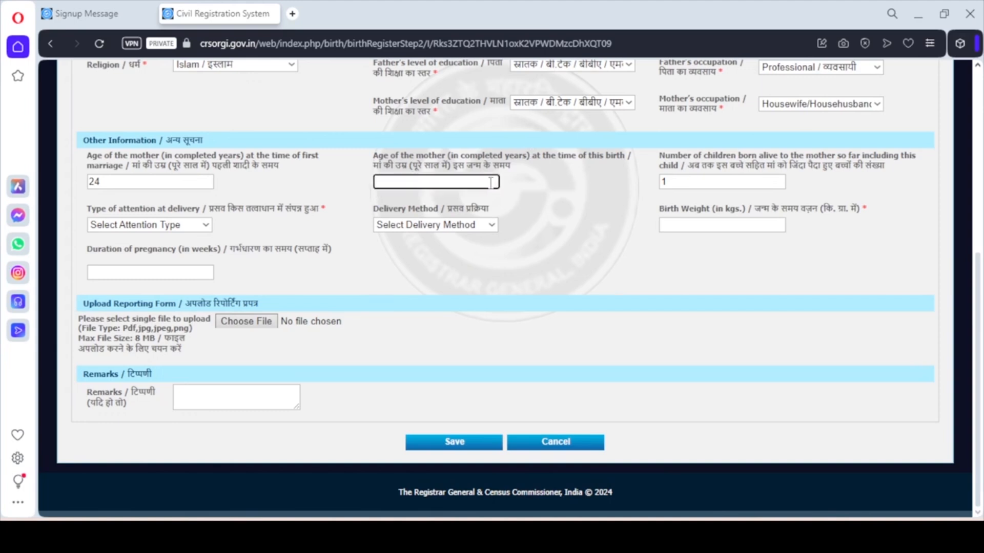
{"action": "type", "text": "25"}
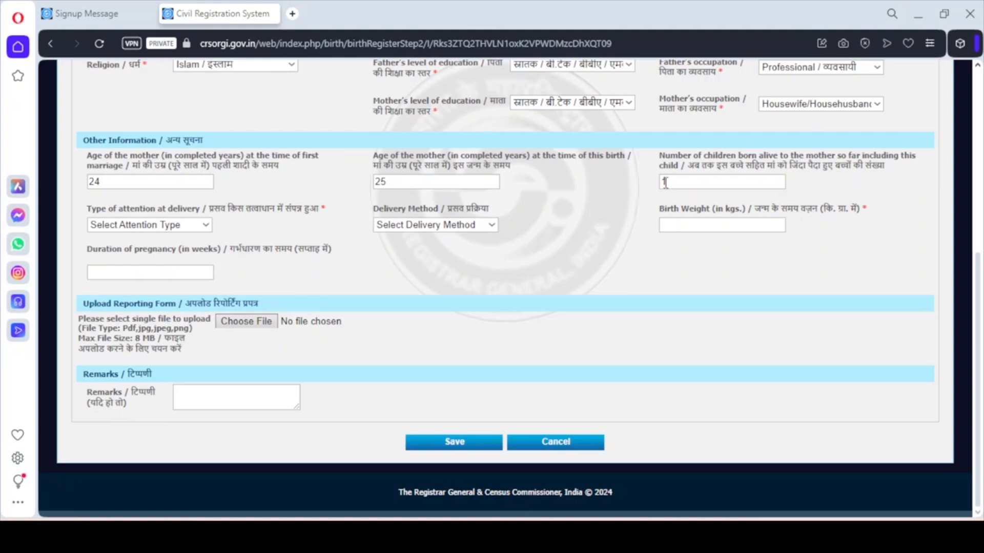
Set delivery attention to Traditional Birth Attendant and the delivery method to Normal
{"action": "left_click", "coordinate": [205, 227]}
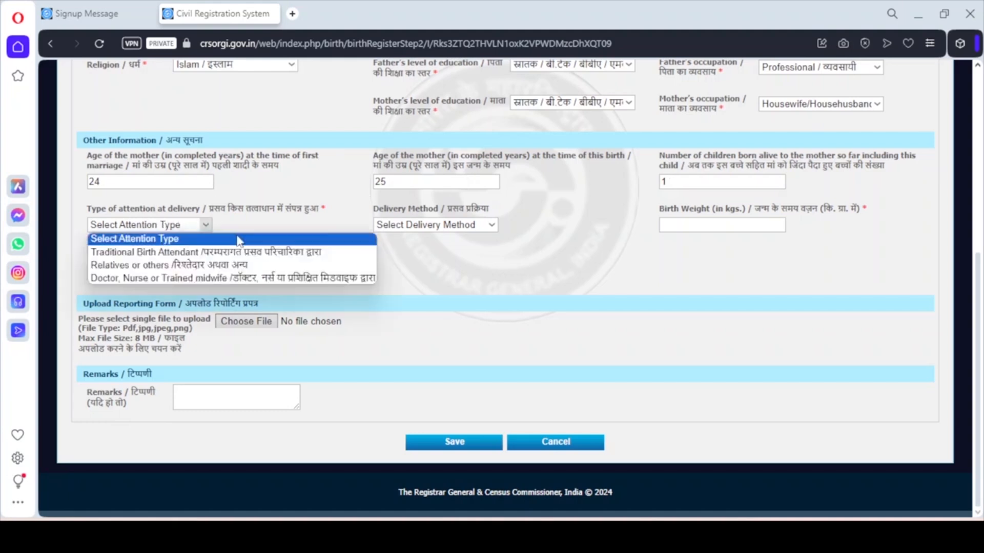
{"action": "left_click", "coordinate": [237, 253]}
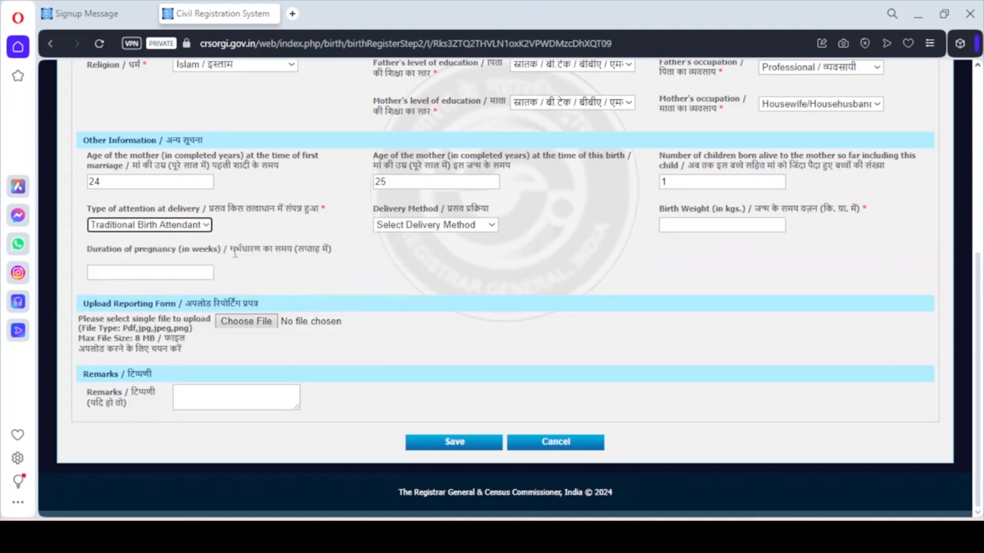
{"action": "left_click", "coordinate": [451, 226]}
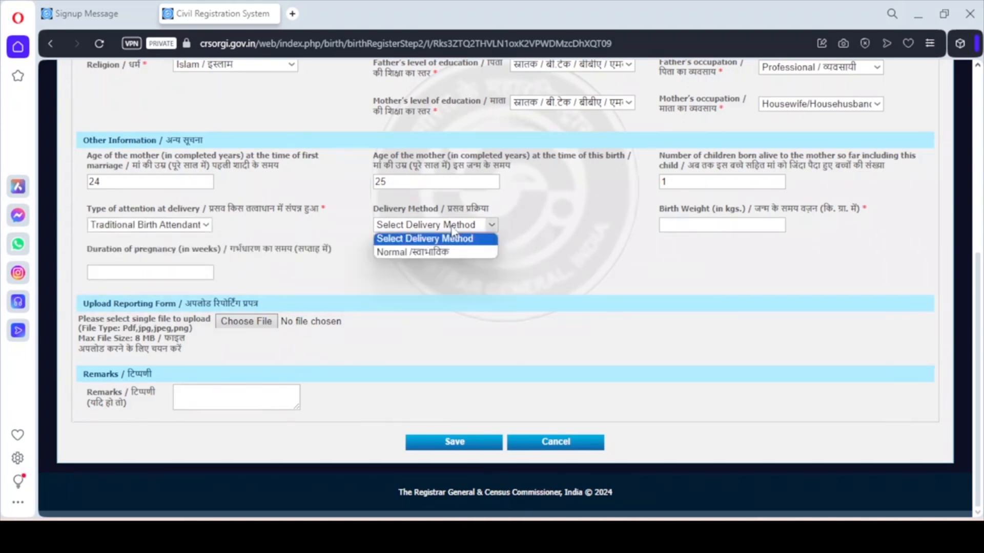
{"action": "left_click", "coordinate": [447, 250]}
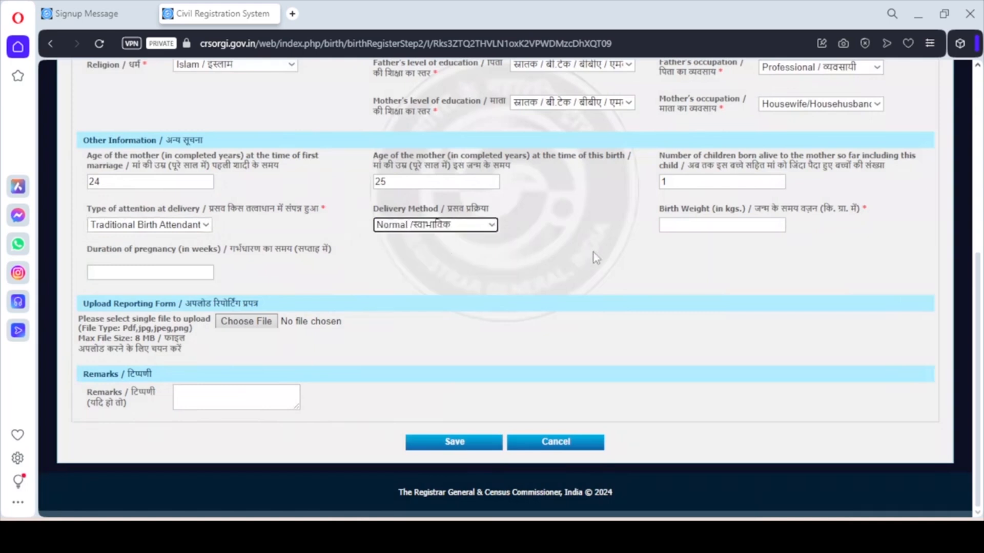
Enter birth weight 3.500 kg and pregnancy duration 37 weeks
{"action": "left_click", "coordinate": [680, 226]}
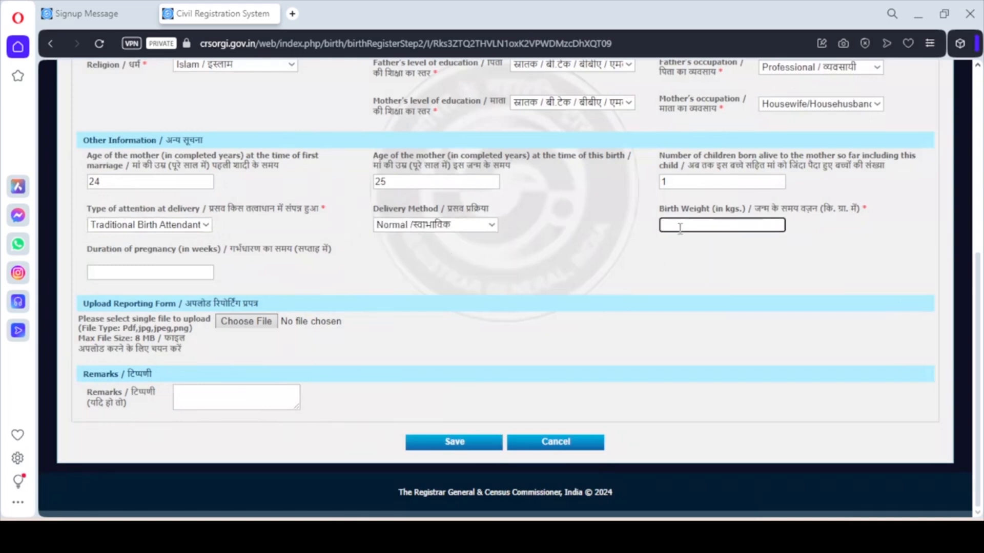
{"action": "type", "text": "3.500"}
{"action": "left_click", "coordinate": [653, 250]}
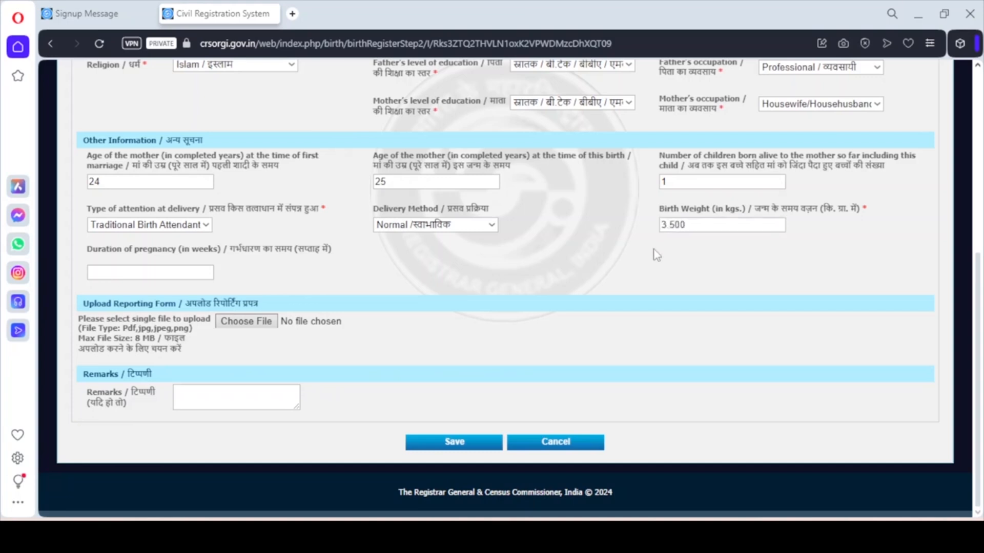
{"action": "left_click", "coordinate": [199, 275]}
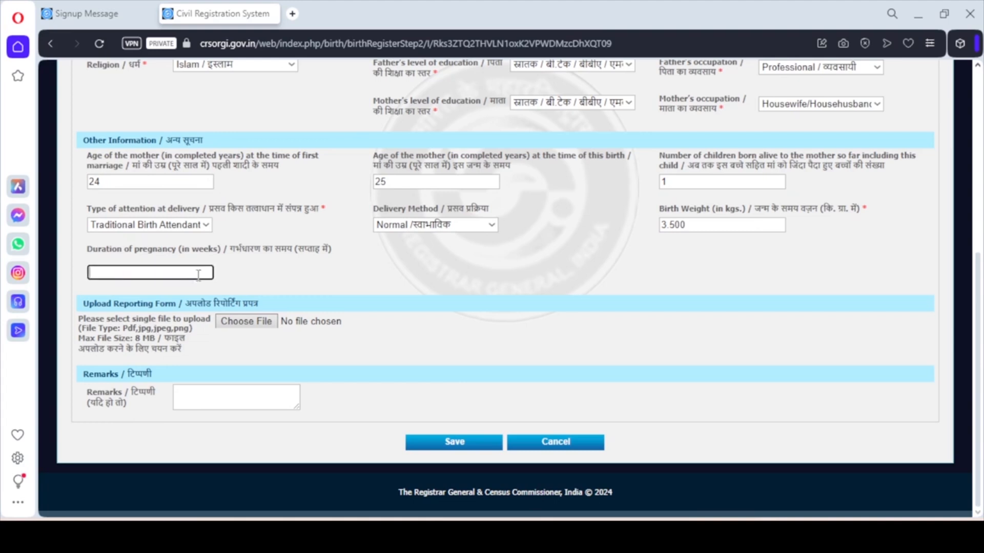
{"action": "type", "text": "37"}
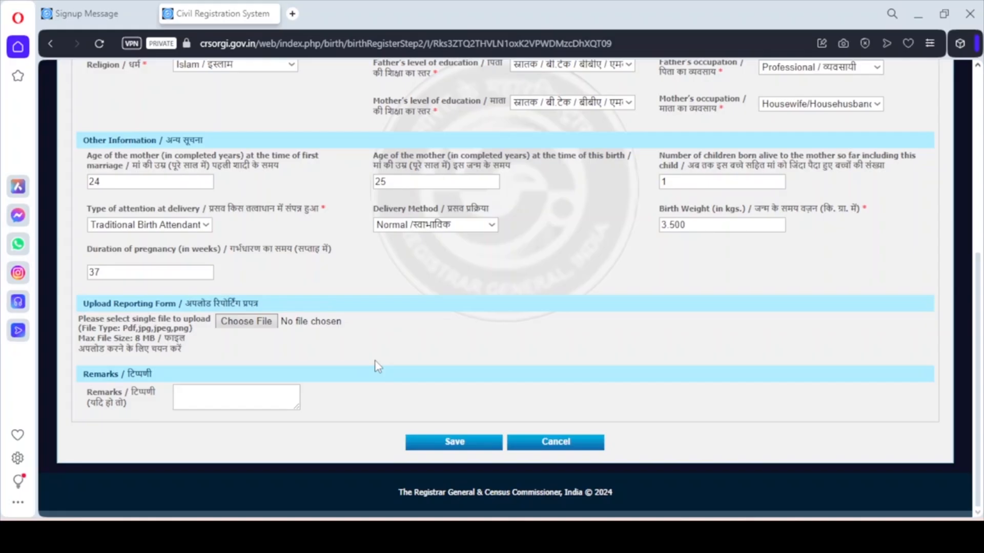
{"action": "left_click", "coordinate": [230, 397]}
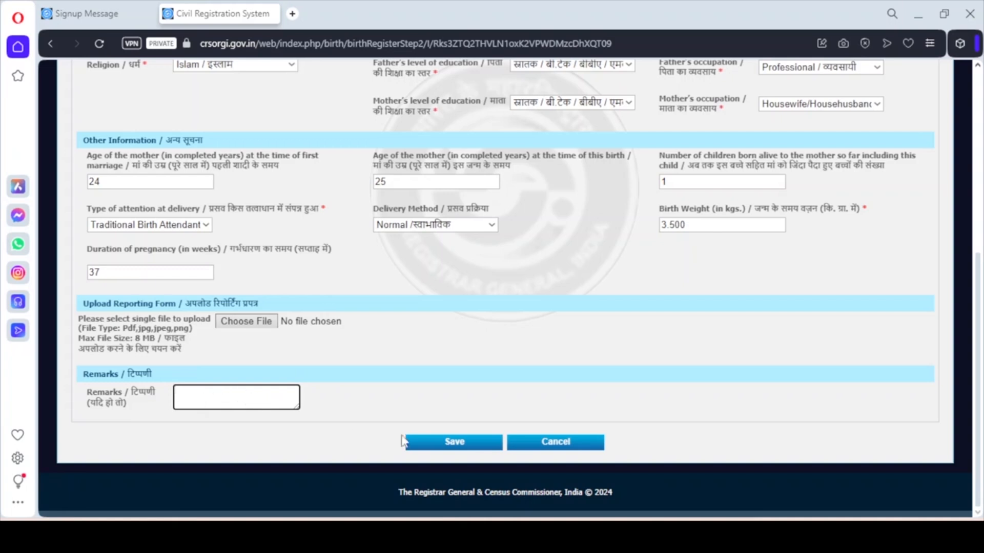
Save and confirm the statistical information, then submit to generate the Form No. 1 Birth Report PDF
{"action": "left_click", "coordinate": [462, 444]}
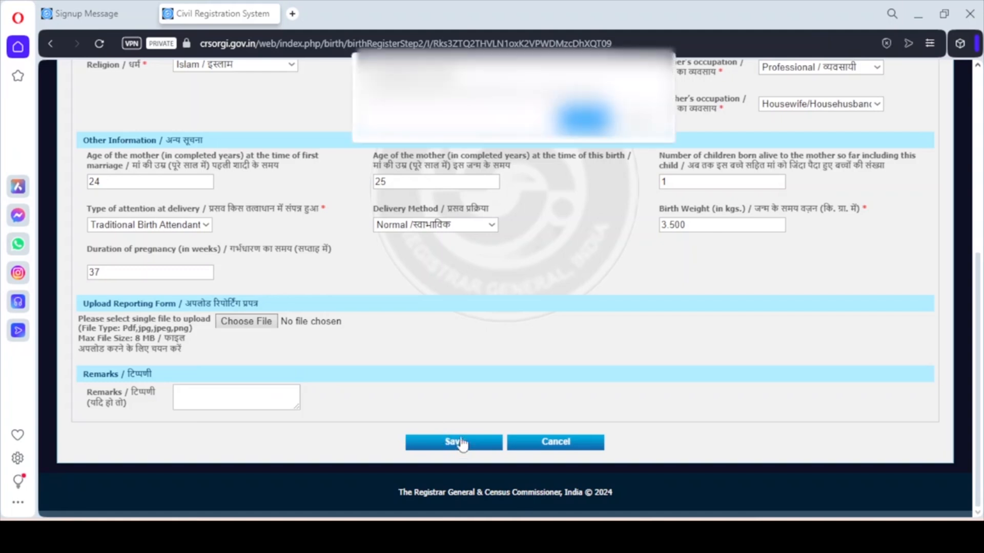
{"action": "left_click", "coordinate": [582, 109]}
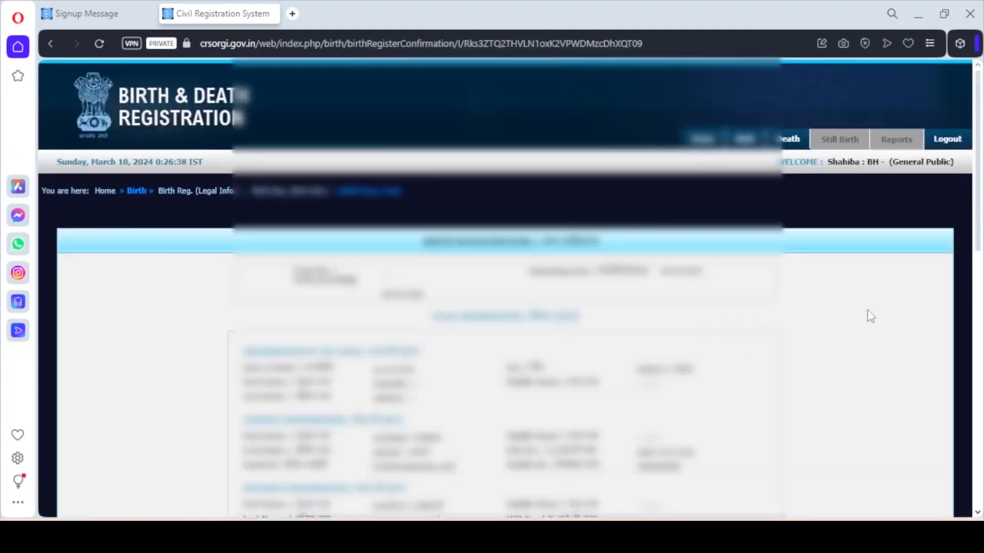
{"action": "left_click_drag", "start_coordinate": [978, 229], "coordinate": [979, 476]}
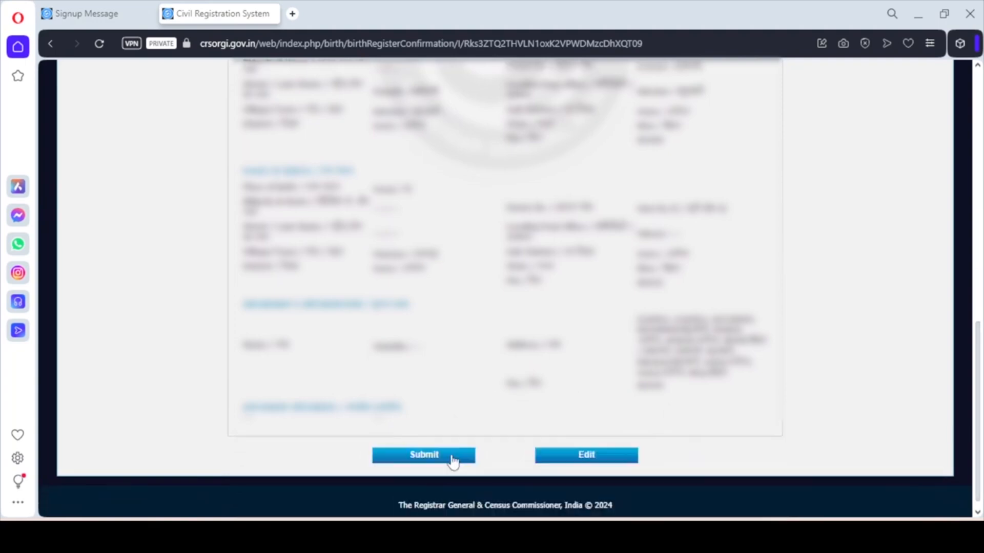
{"action": "left_click", "coordinate": [453, 461]}
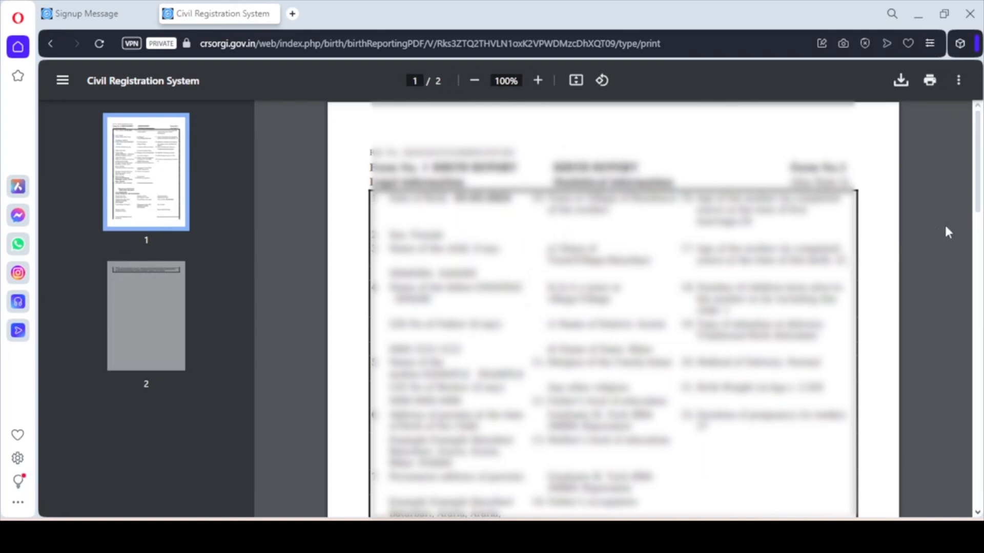
{"action": "left_click_drag", "start_coordinate": [980, 206], "coordinate": [979, 407]}
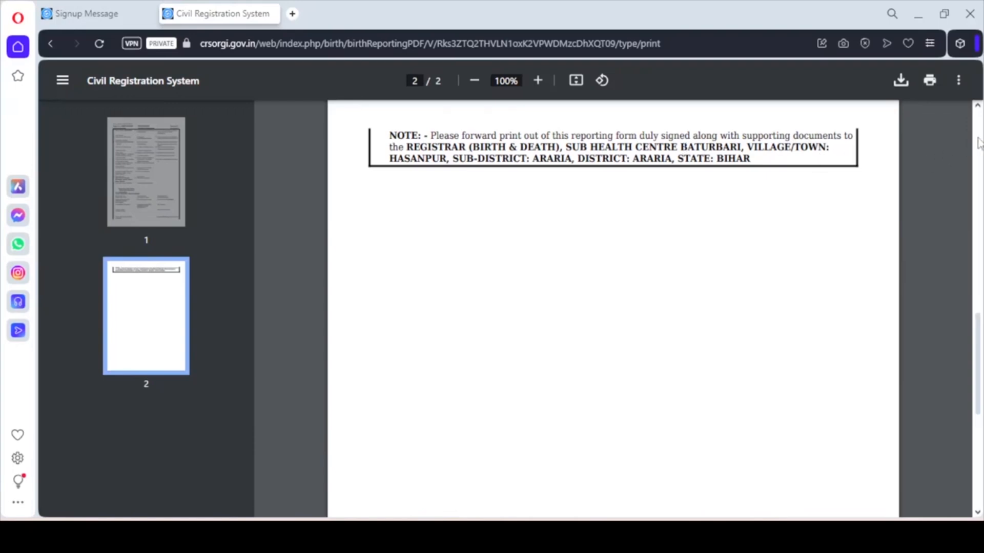
{"action": "scroll", "coordinate": [979, 136], "scroll_direction": "up", "scroll_amount": 10}
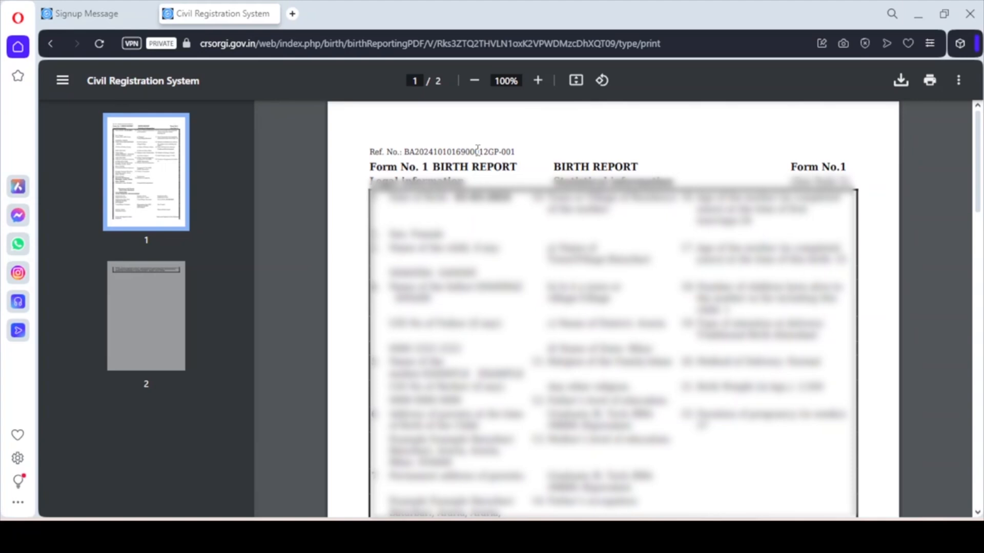
{"action": "scroll", "coordinate": [626, 213], "scroll_direction": "down", "scroll_amount": 15}
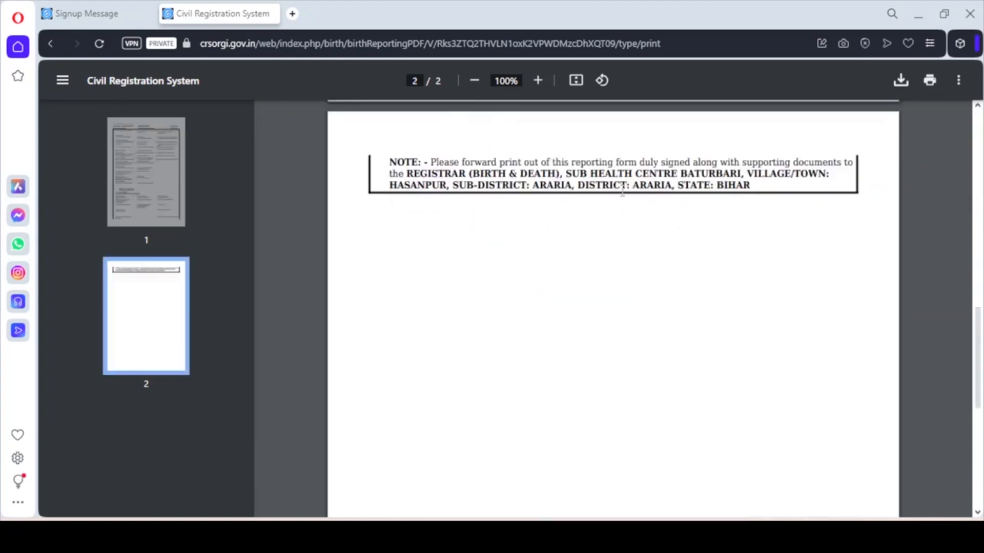